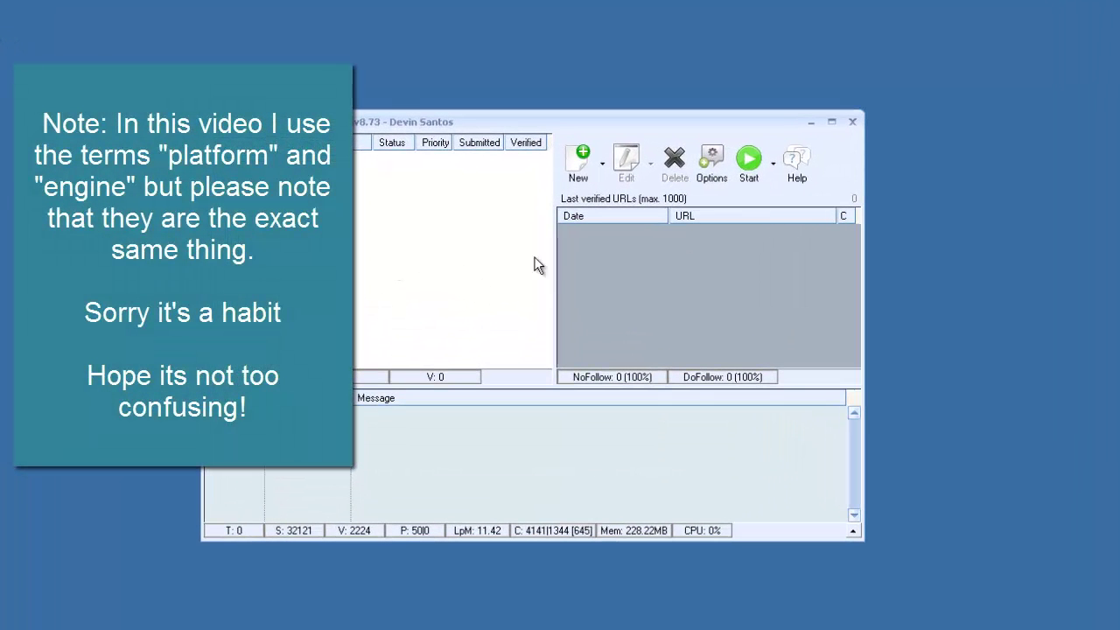
left_click(711, 164)
left_click(851, 219)
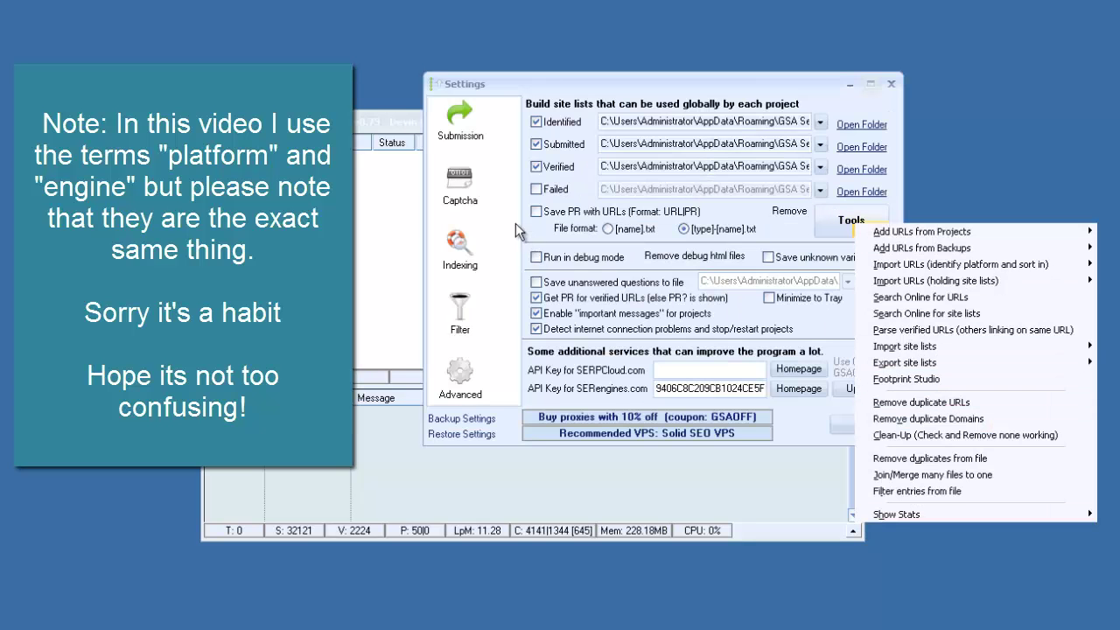
key("Escape")
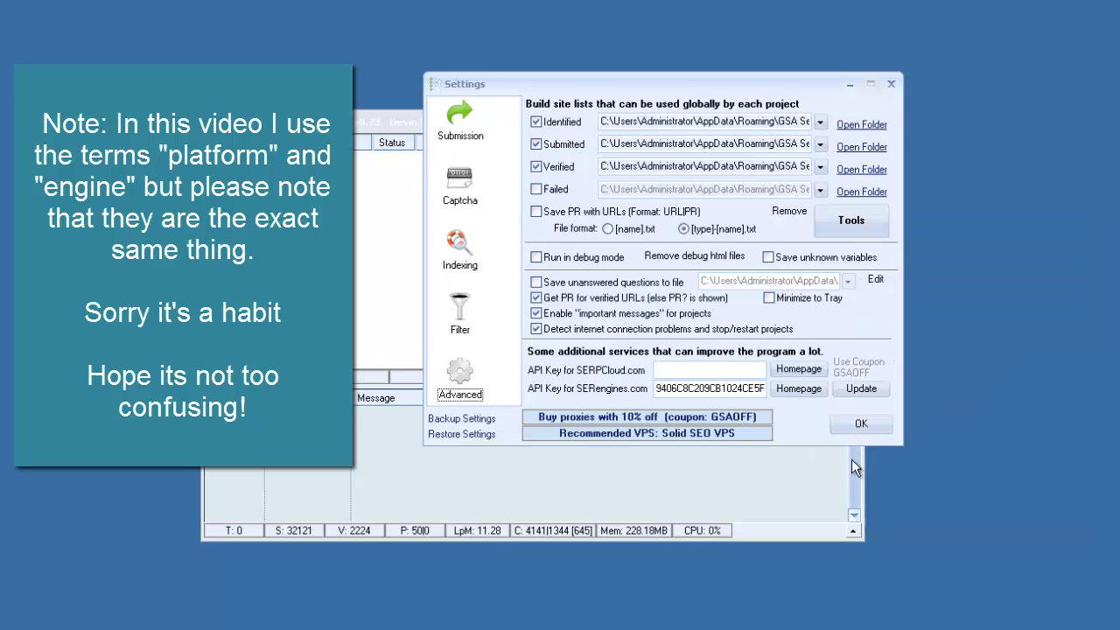
left_click(859, 424)
Open Footprint Studio from the advanced settings' site list tools, and close it together with the settings after viewing it.
left_click(712, 160)
left_click(453, 392)
left_click(851, 226)
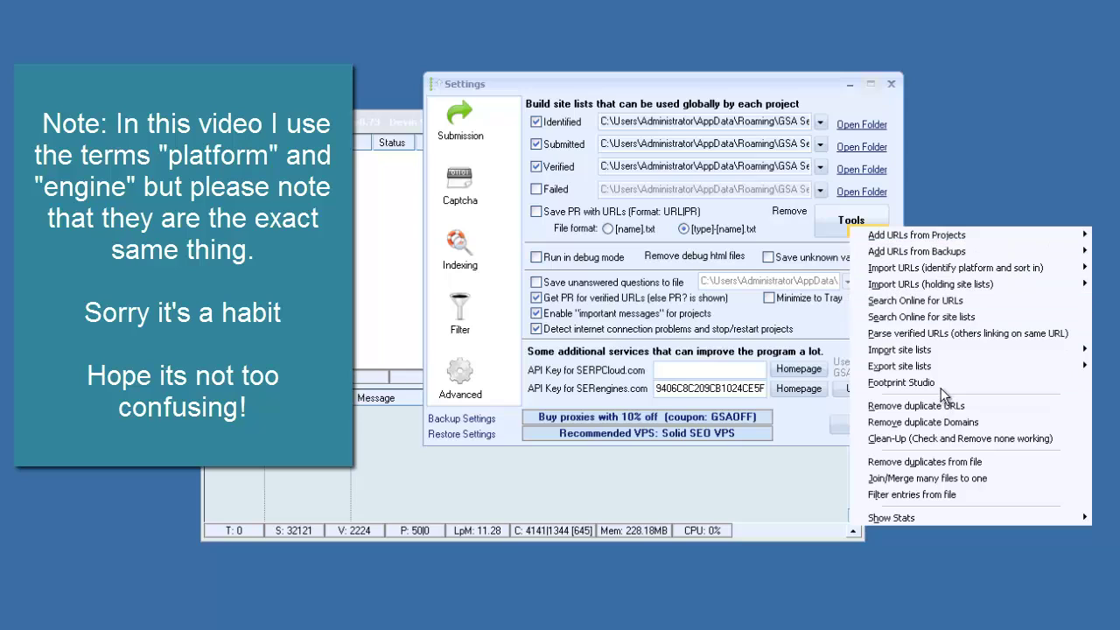
left_click(940, 382)
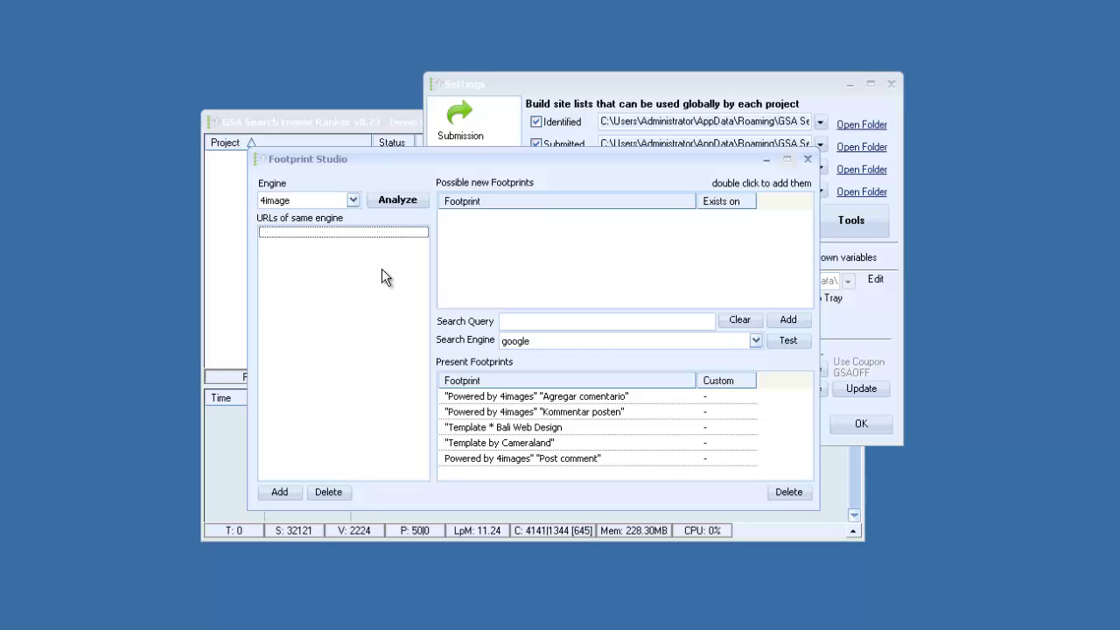
left_click(810, 162)
left_click(867, 420)
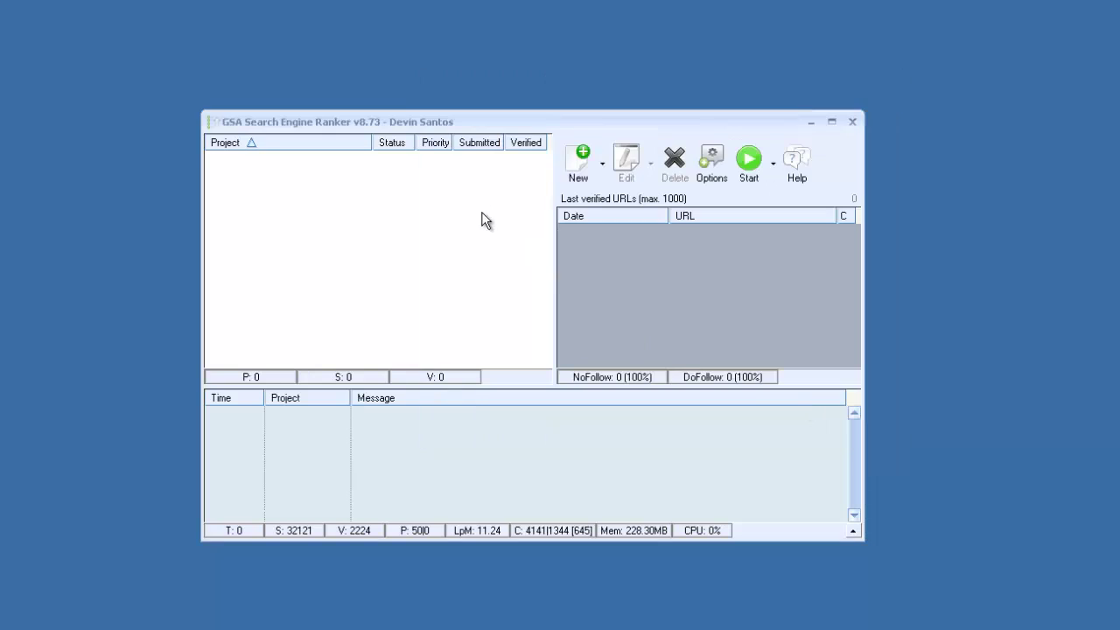
Start a new project, expand its Article platforms and open the ArticleMS engine file.
left_click(583, 175)
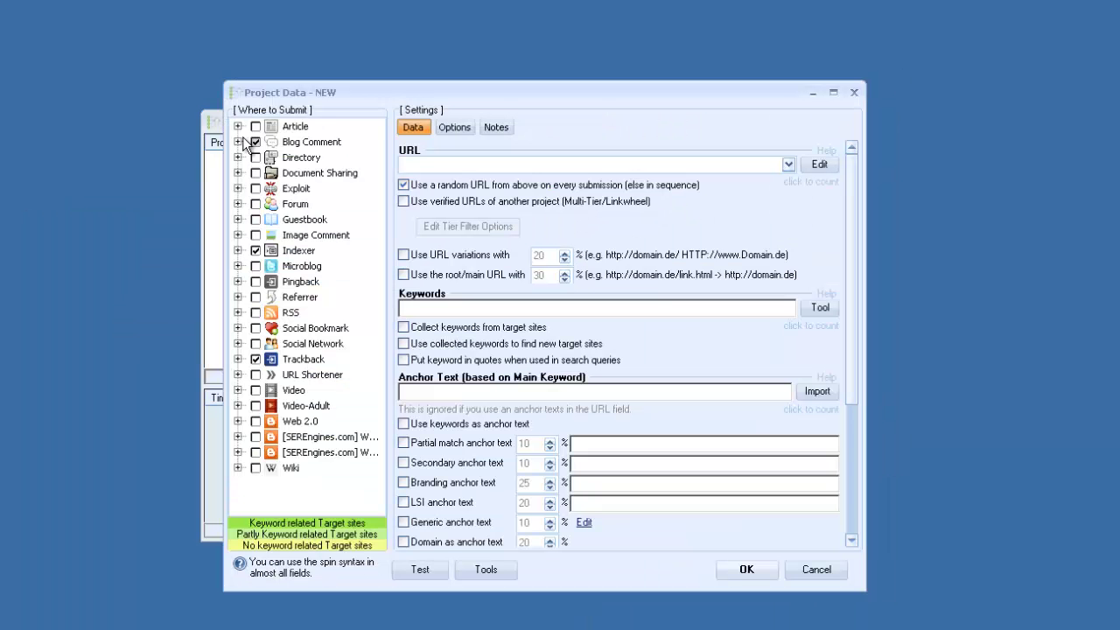
left_click(237, 126)
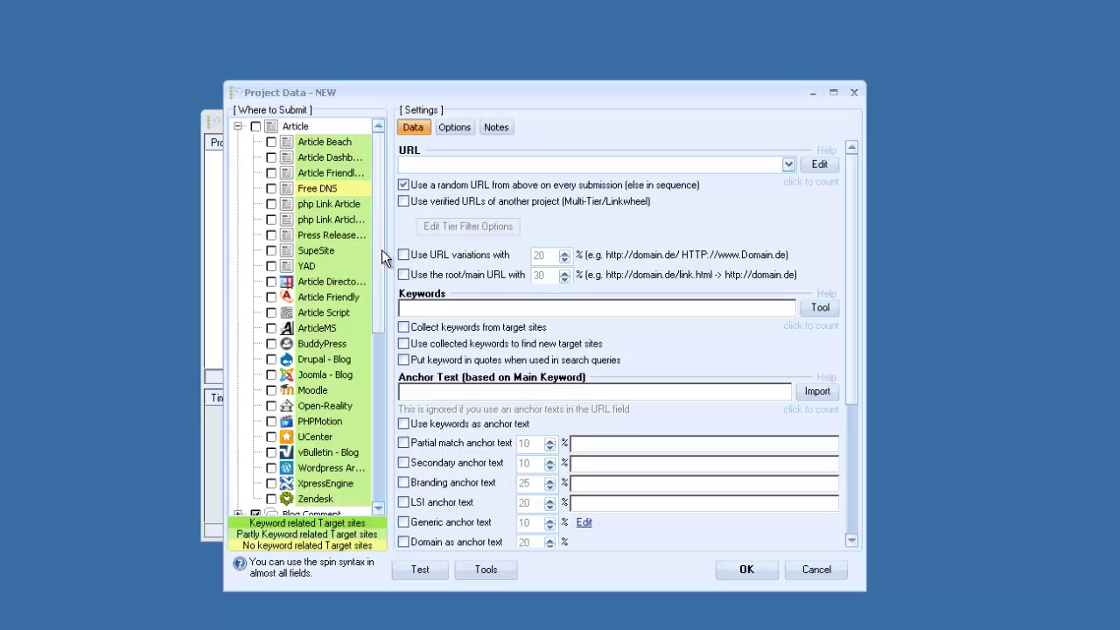
double_click(317, 328)
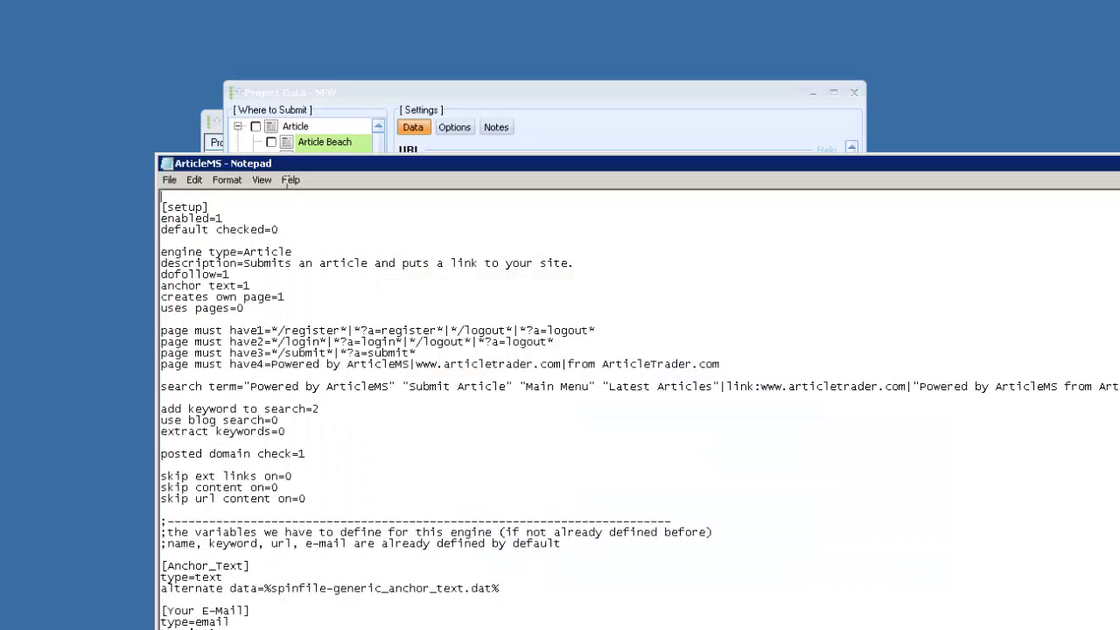
Highlight the footprints in the search term line of the ArticleMS file, and cancel the new project.
left_click_drag(308, 166, 281, 99)
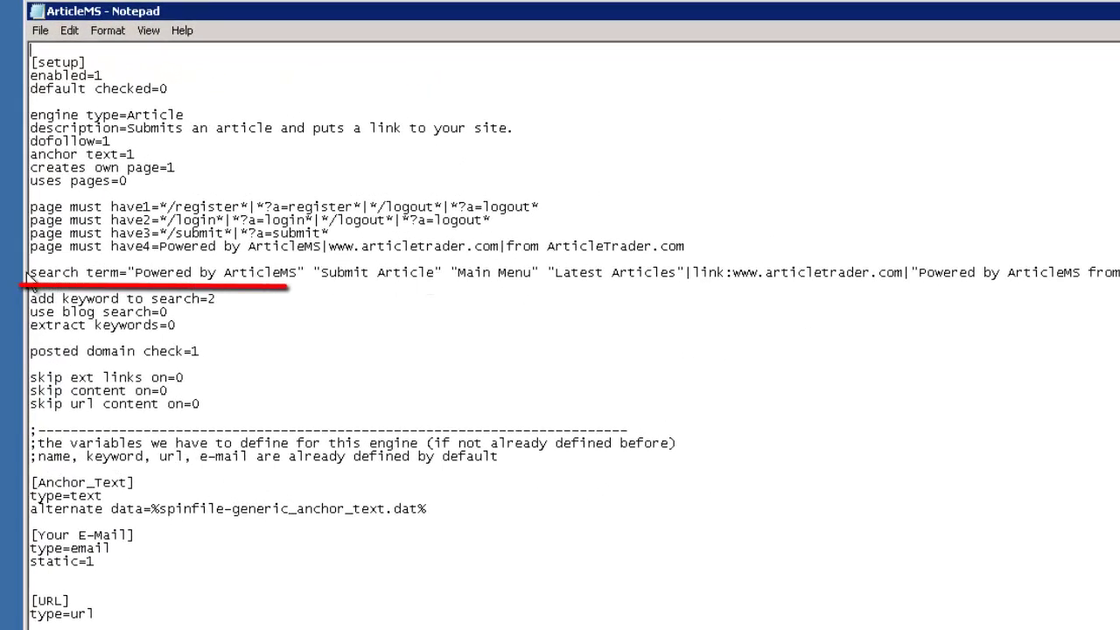
left_click_drag(30, 273, 903, 274)
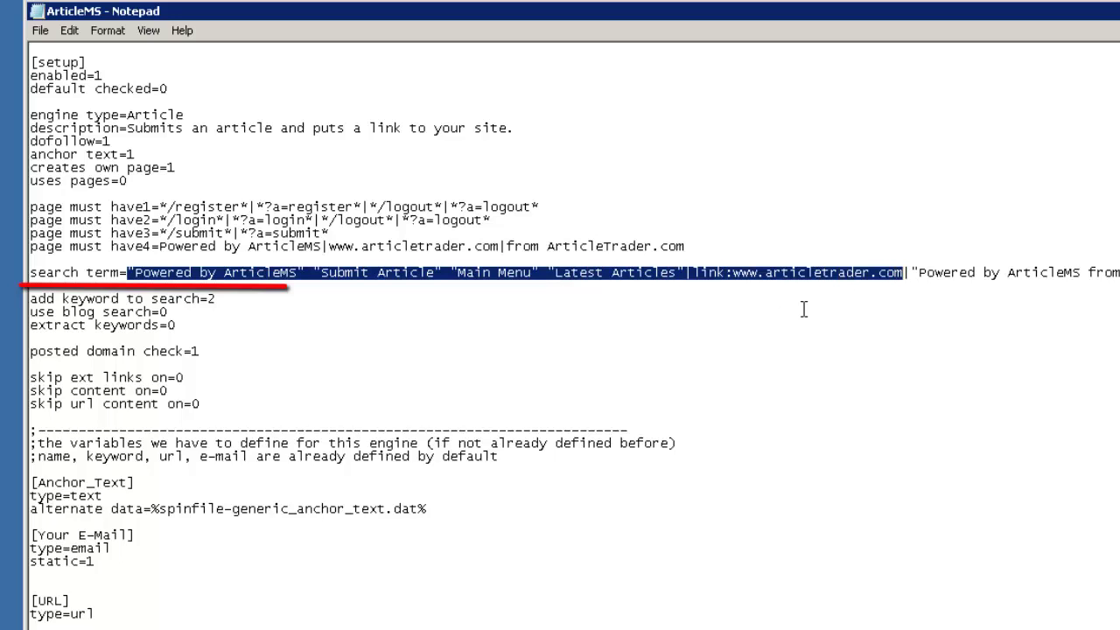
left_click(725, 326)
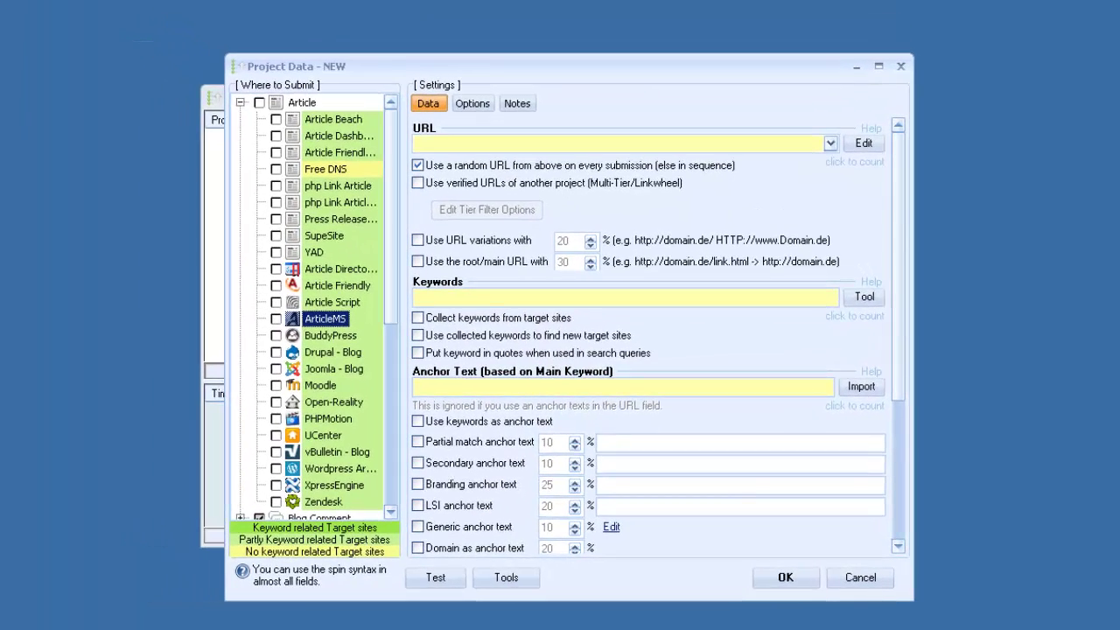
left_click(862, 581)
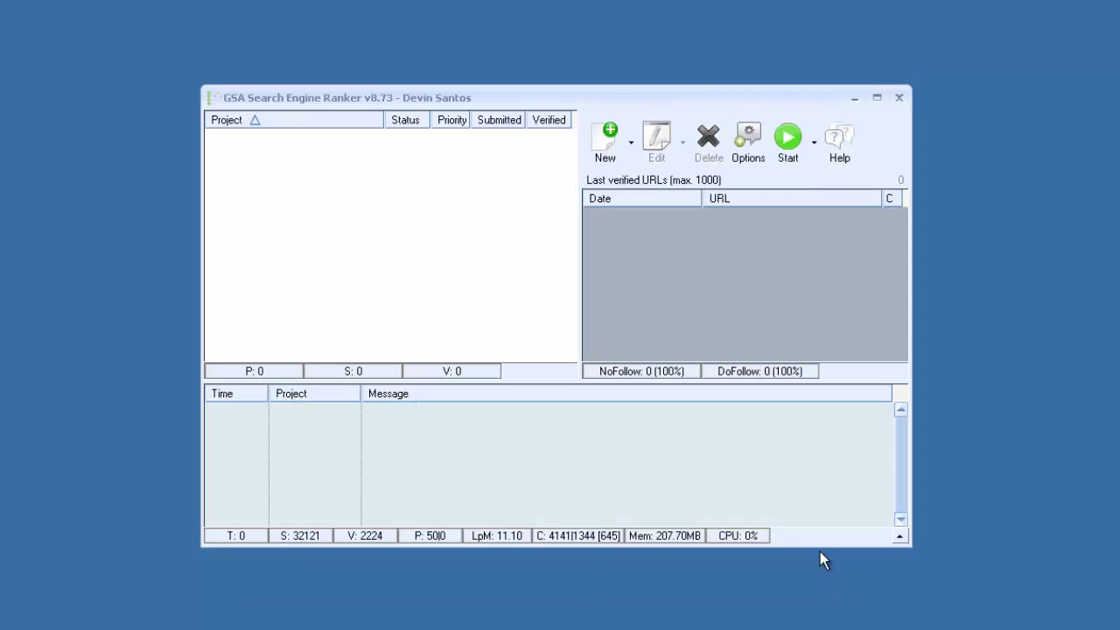
Open Footprint Studio from the site list tools in the advanced settings.
left_click(751, 156)
left_click(911, 203)
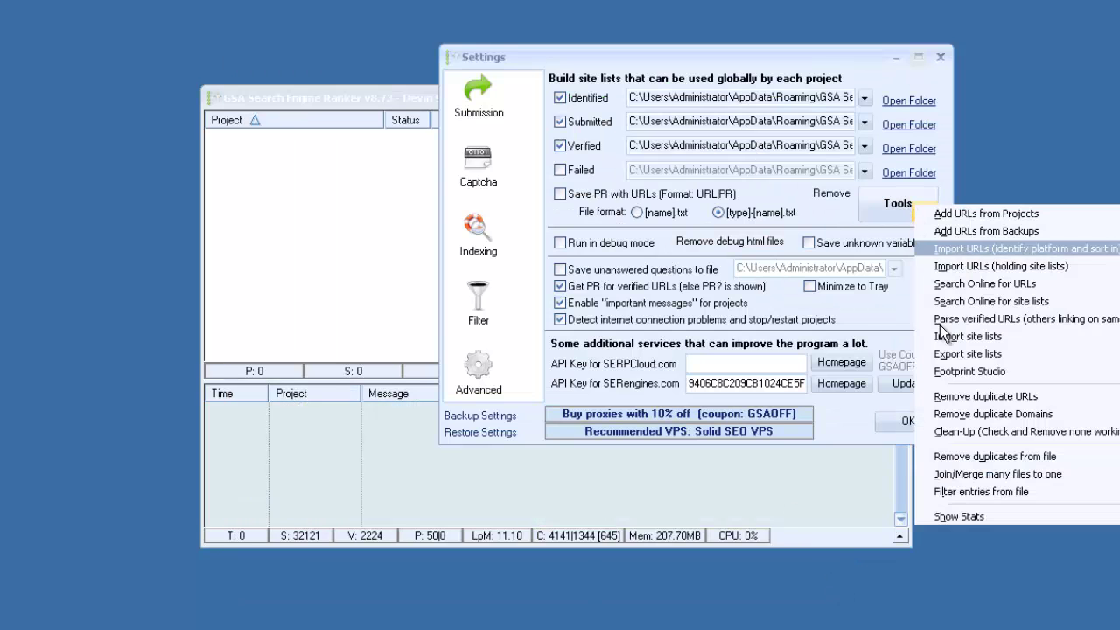
left_click(956, 372)
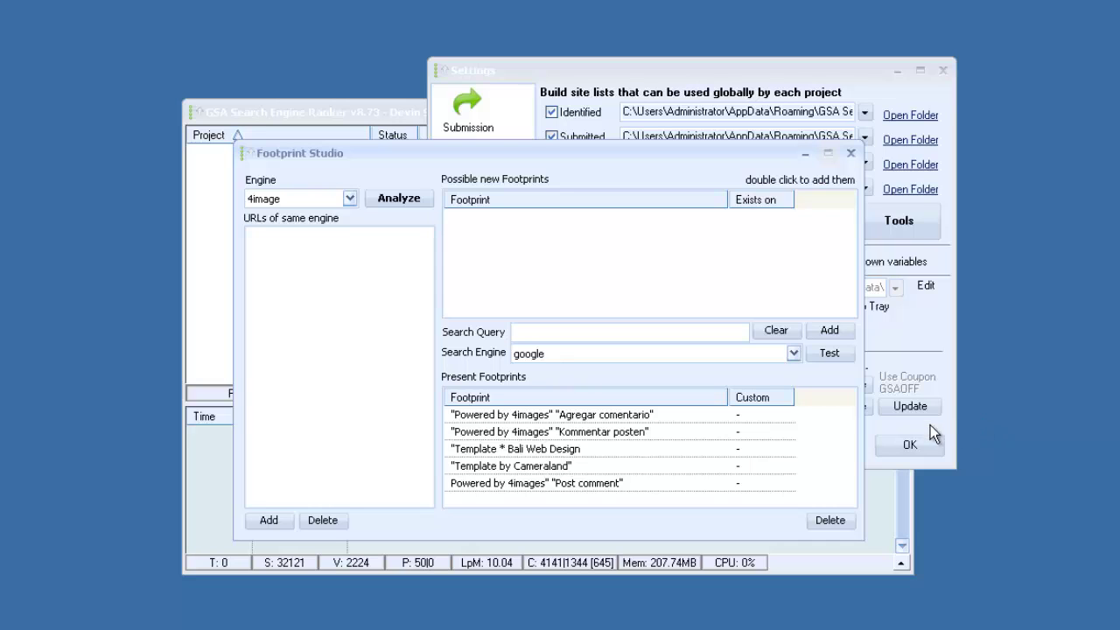
left_click(314, 199)
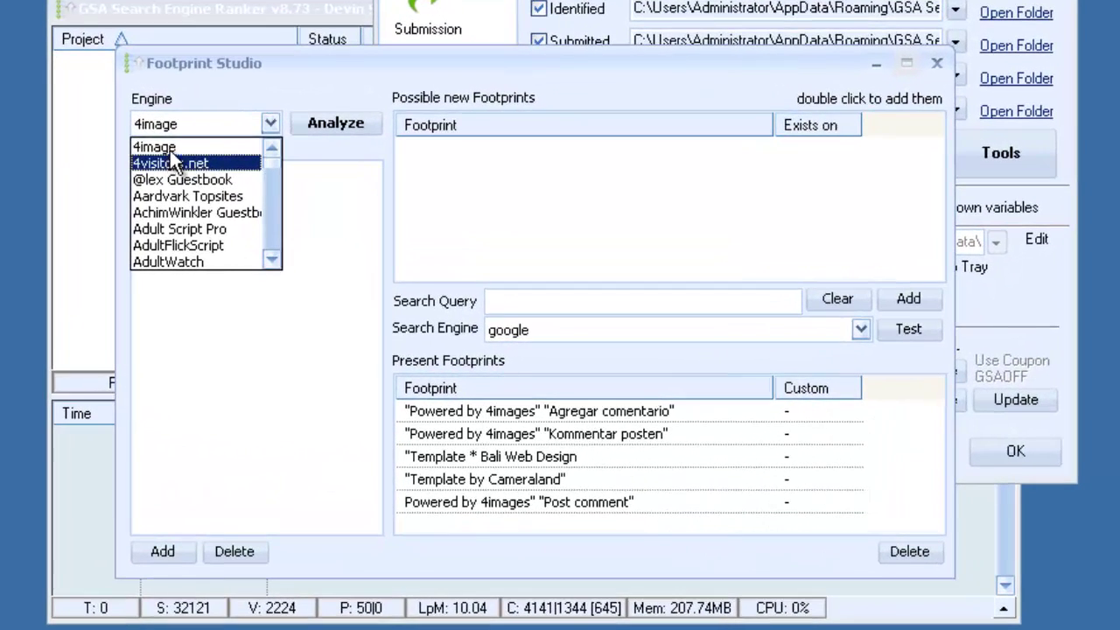
left_click(223, 184)
left_click(248, 166)
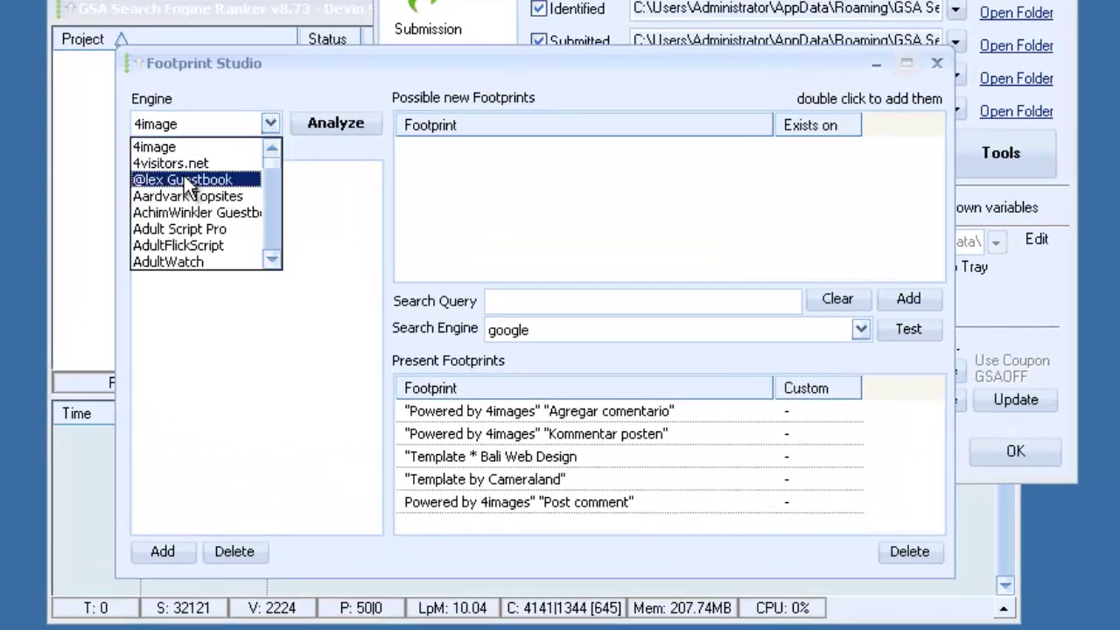
left_click(183, 179)
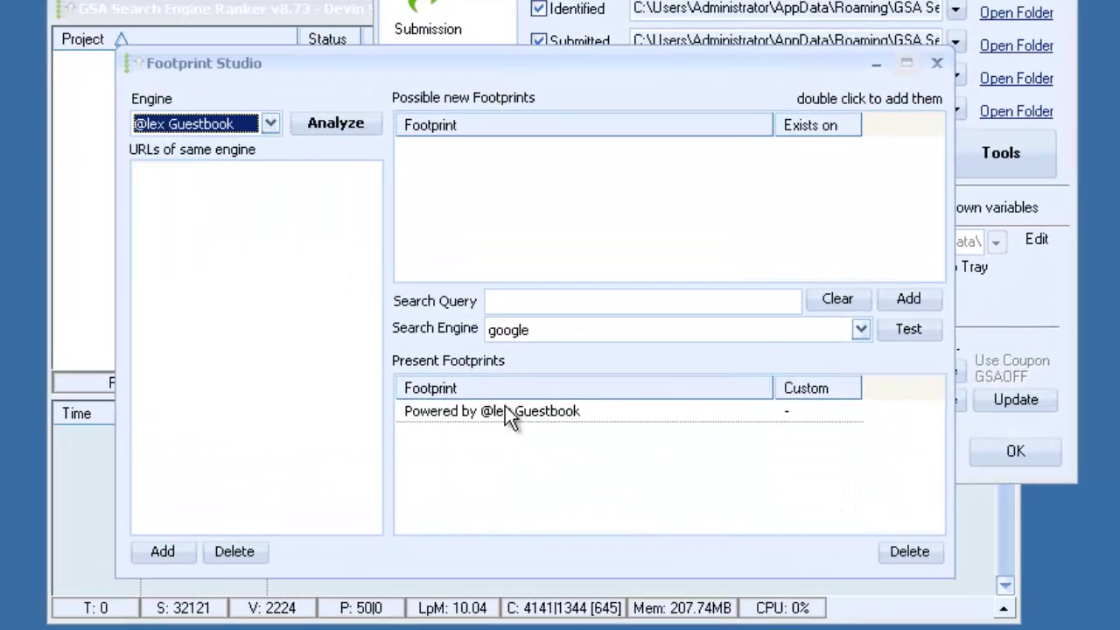
left_click(243, 124)
left_click(222, 198)
left_click(216, 125)
left_click(198, 245)
Set the Footprint Studio engine to ArticleMS.
left_click(207, 122)
scroll(206, 220, "down", 2)
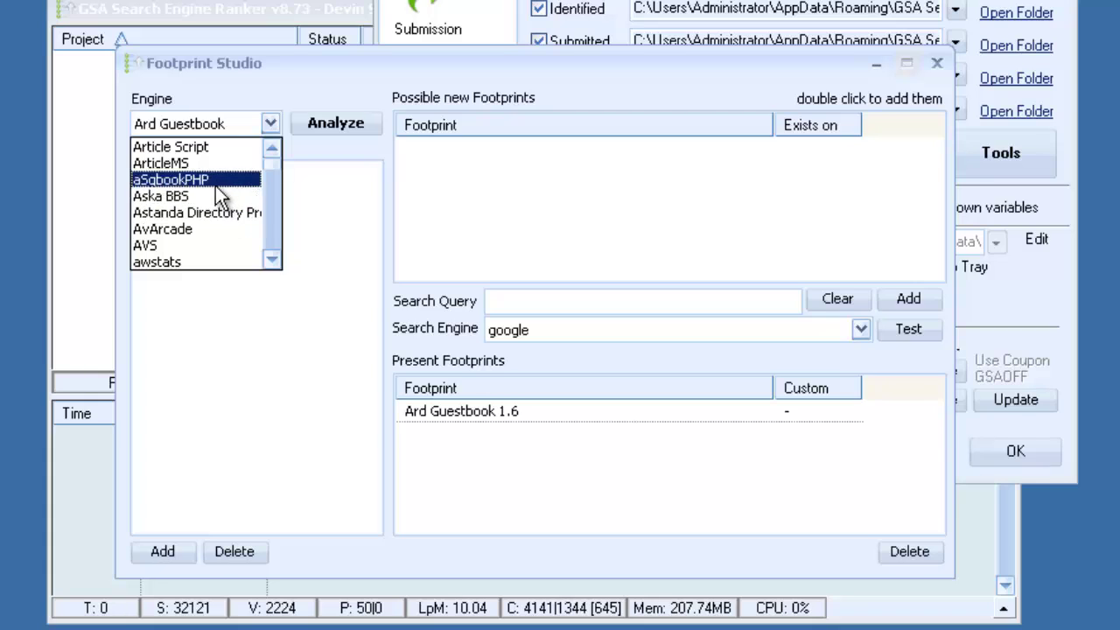
scroll(218, 198, "down", 2)
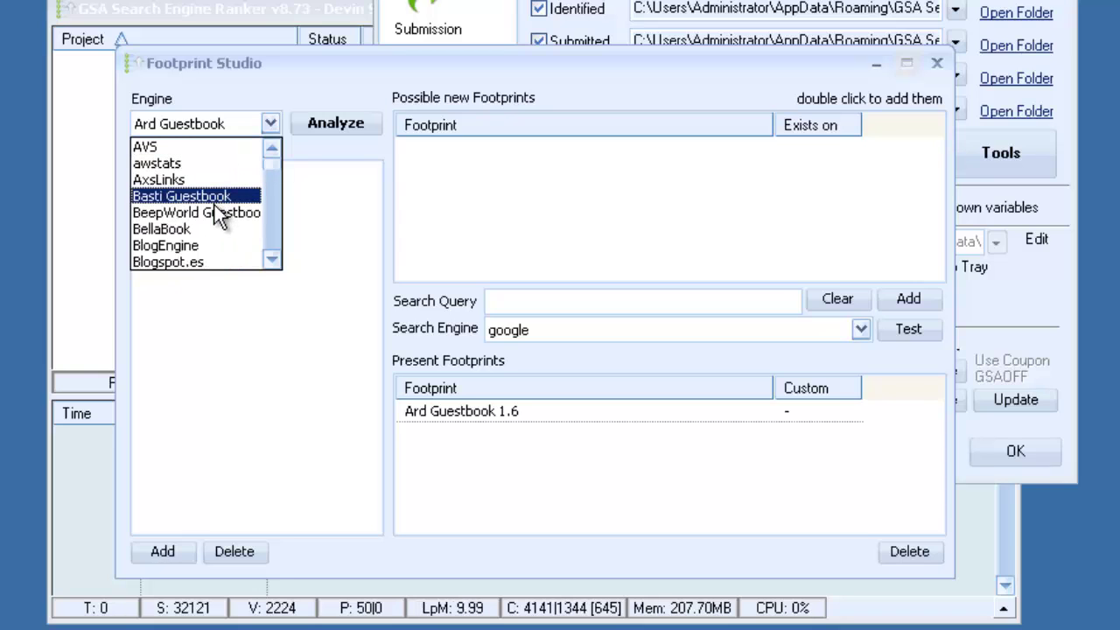
scroll(219, 205, "down", 4)
scroll(221, 205, "up", 4)
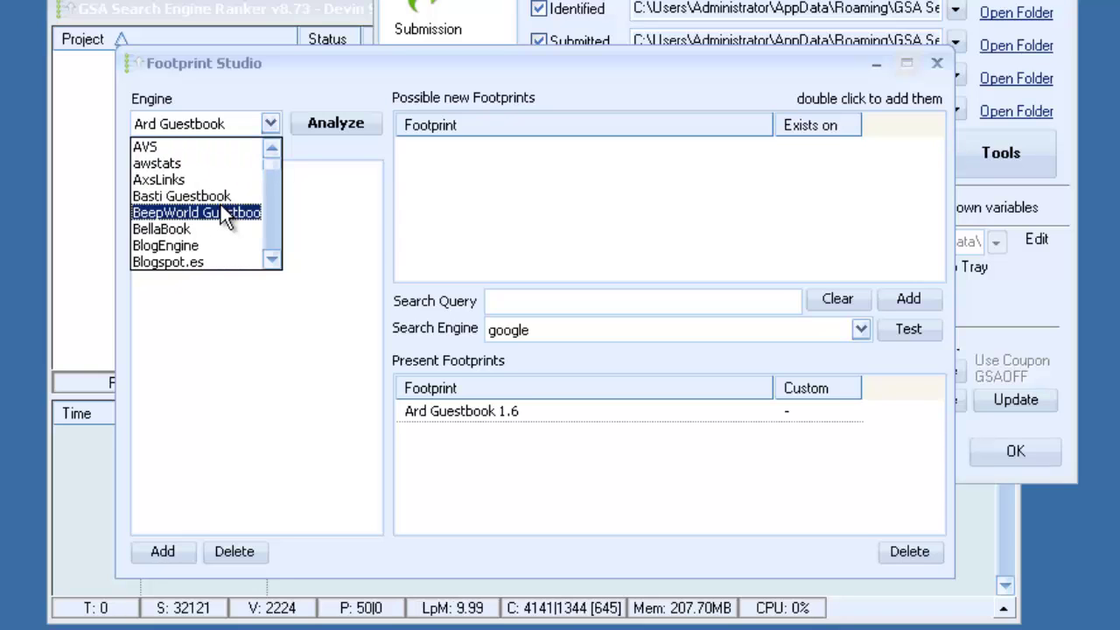
scroll(223, 205, "up", 1)
scroll(226, 201, "up", 2)
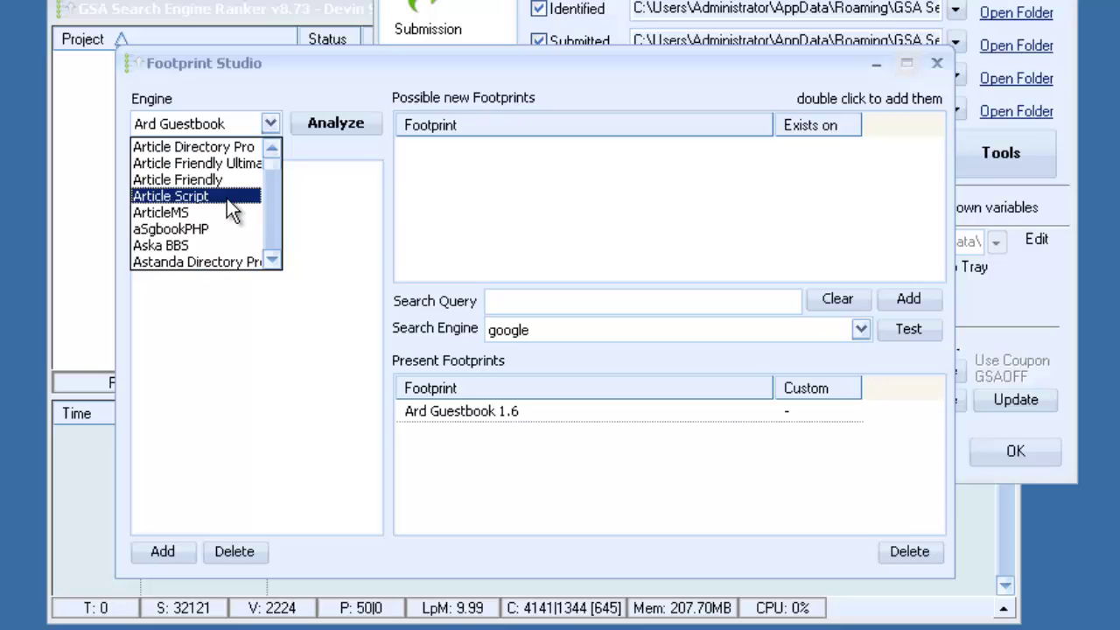
scroll(226, 198, "up", 1)
scroll(226, 198, "down", 1)
left_click(213, 212)
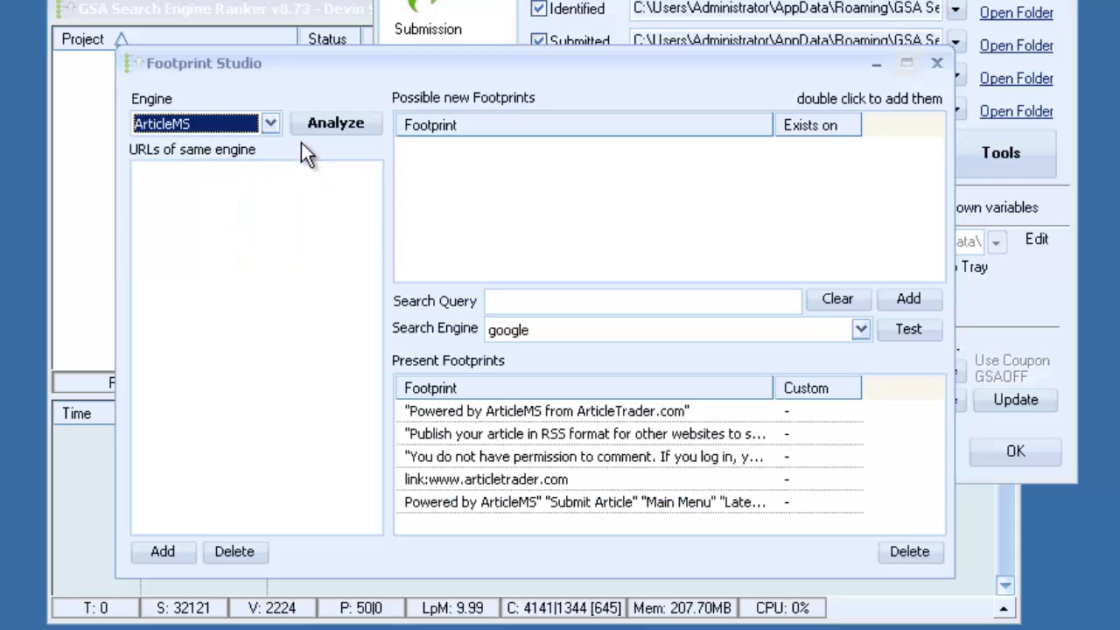
Go through the present footprints of the ArticleMS engine one by one, from the last entry to the first.
left_click(538, 497)
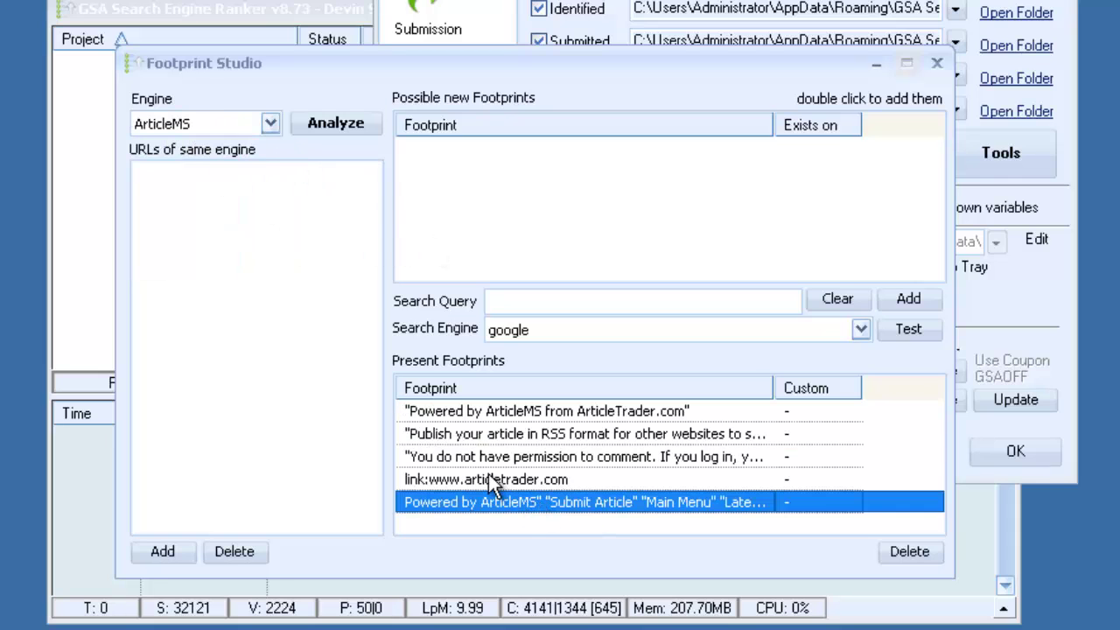
left_click(490, 477)
left_click(464, 454)
left_click(463, 435)
left_click(463, 413)
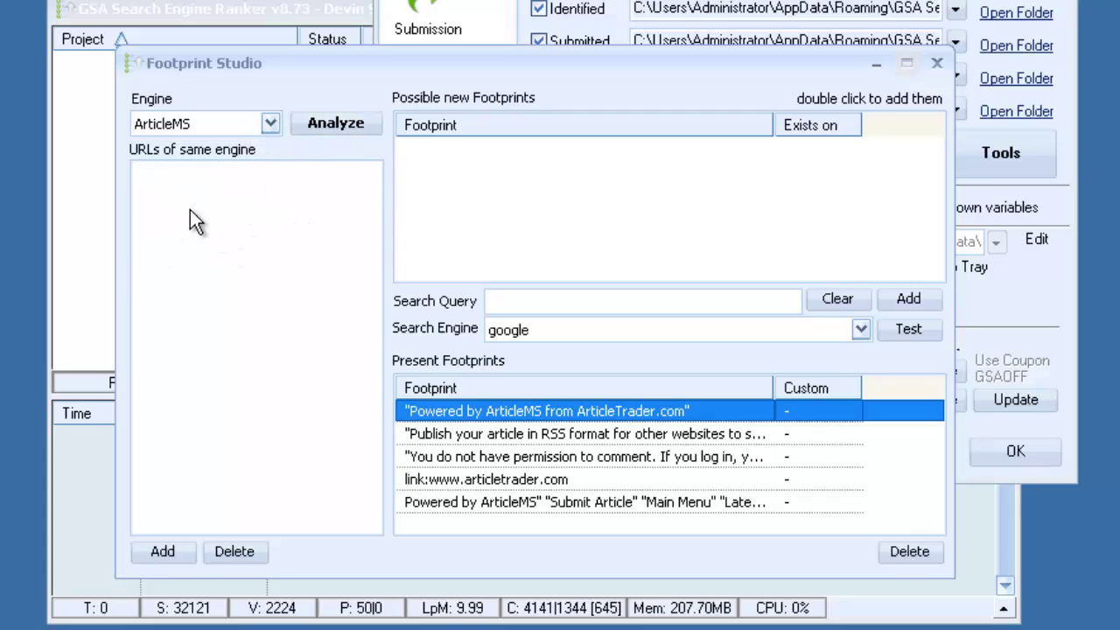
Review the available sources for adding URLs of the same engine without choosing one.
left_click(159, 548)
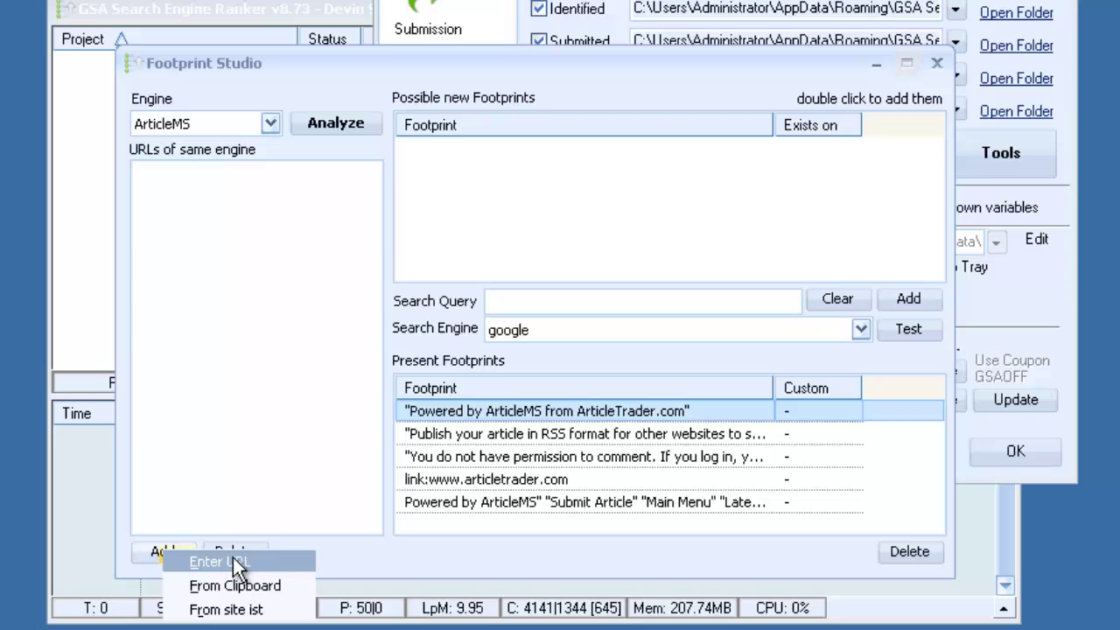
left_click(253, 327)
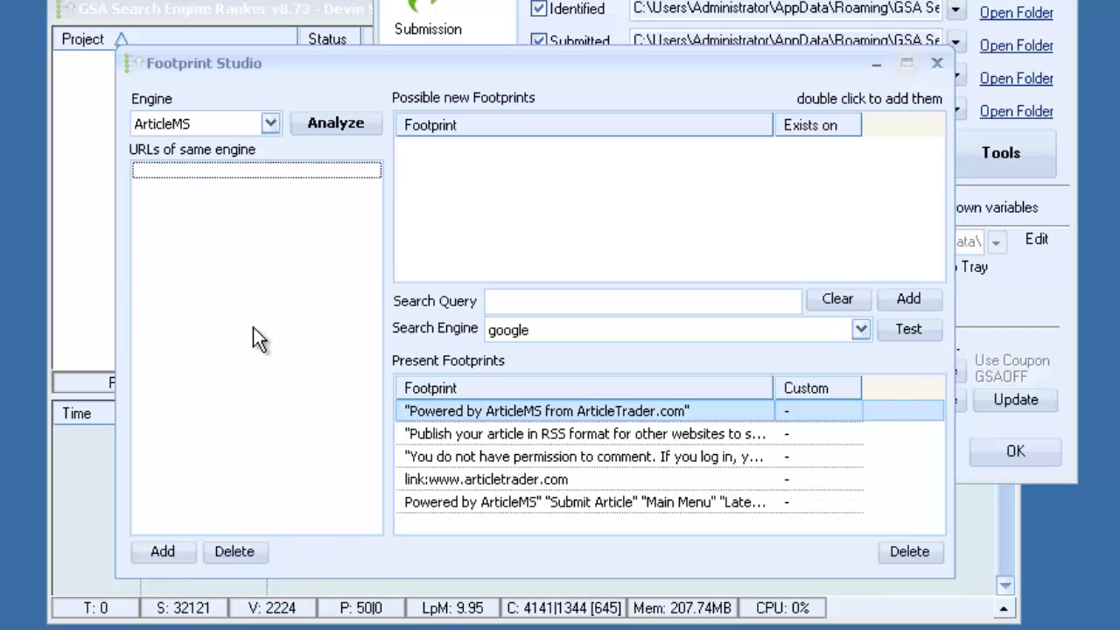
left_click(160, 551)
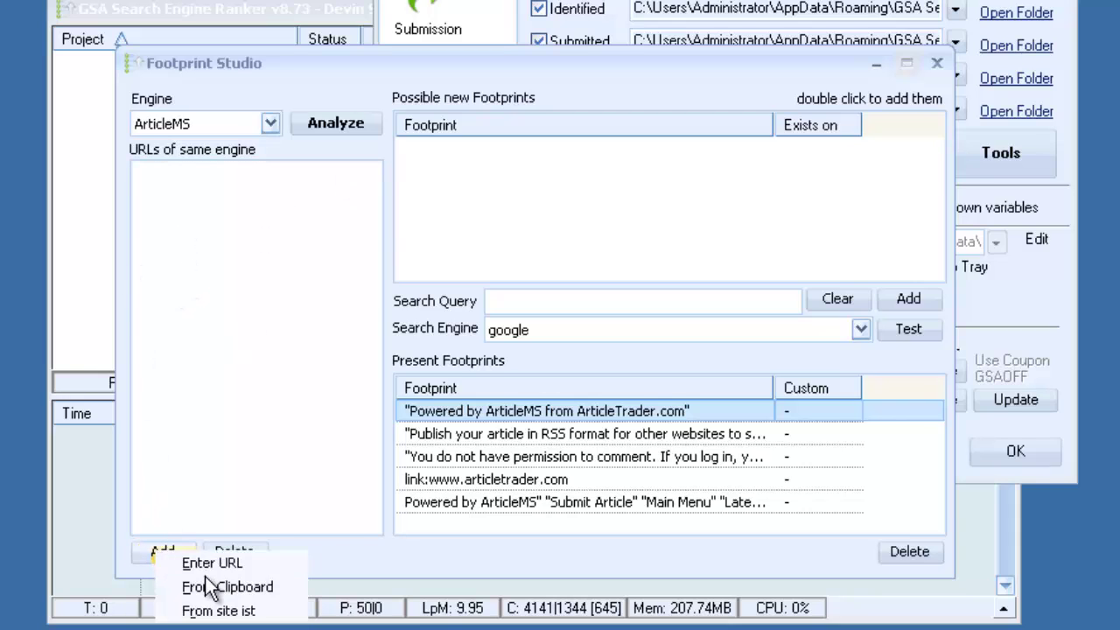
left_click(181, 473)
left_click(158, 549)
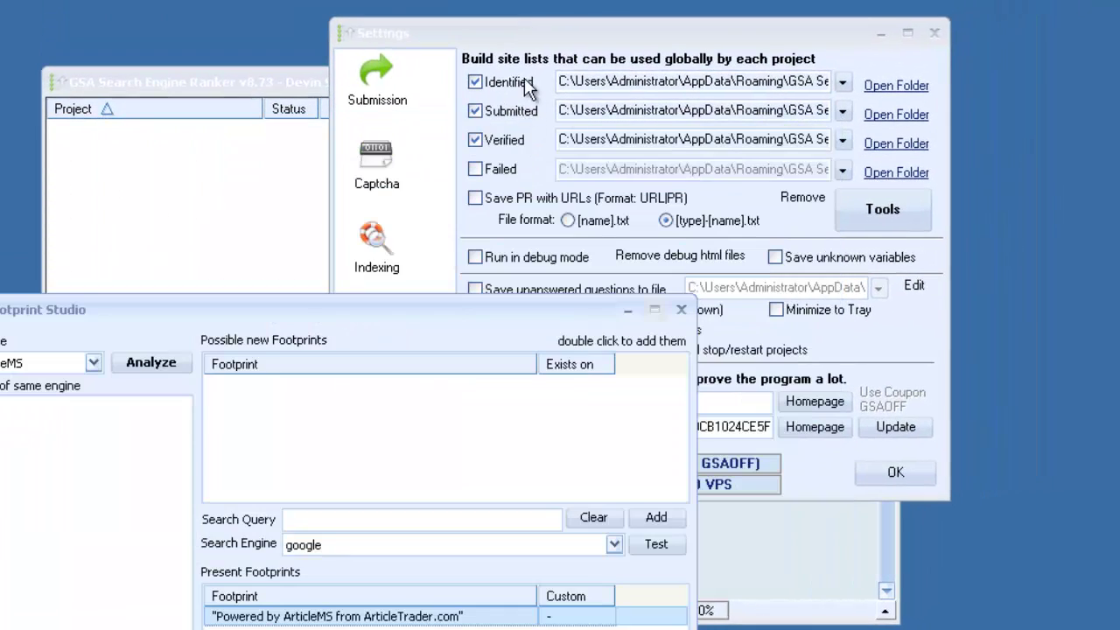
Import 20 ArticleMS URLs from the Identified site list into the URLs of same engine list.
left_click_drag(372, 317, 451, 137)
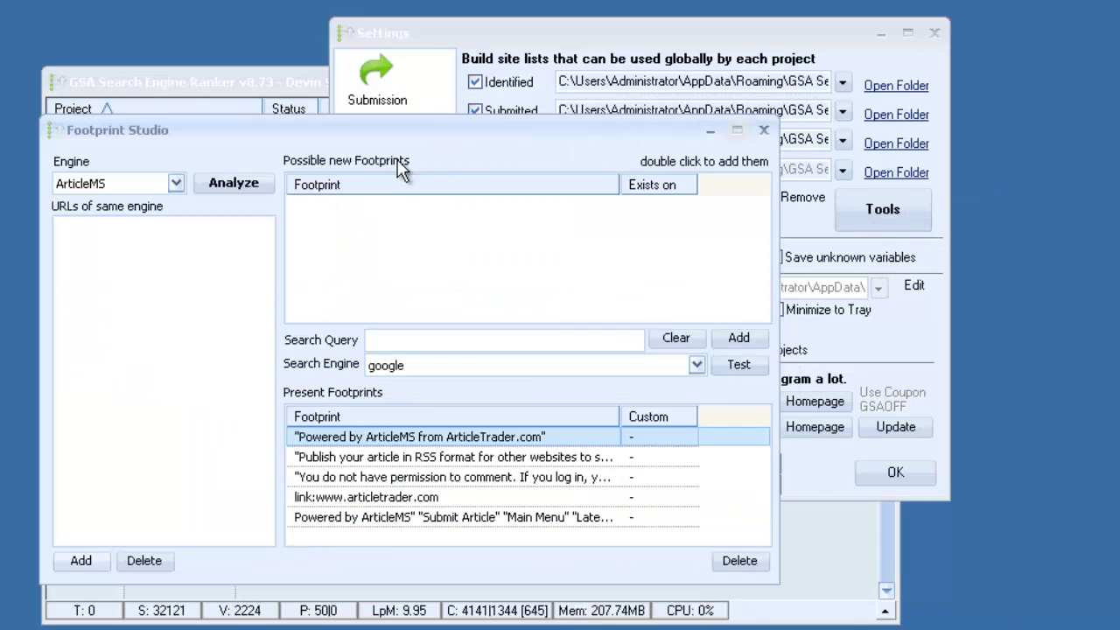
left_click(81, 560)
left_click(154, 613)
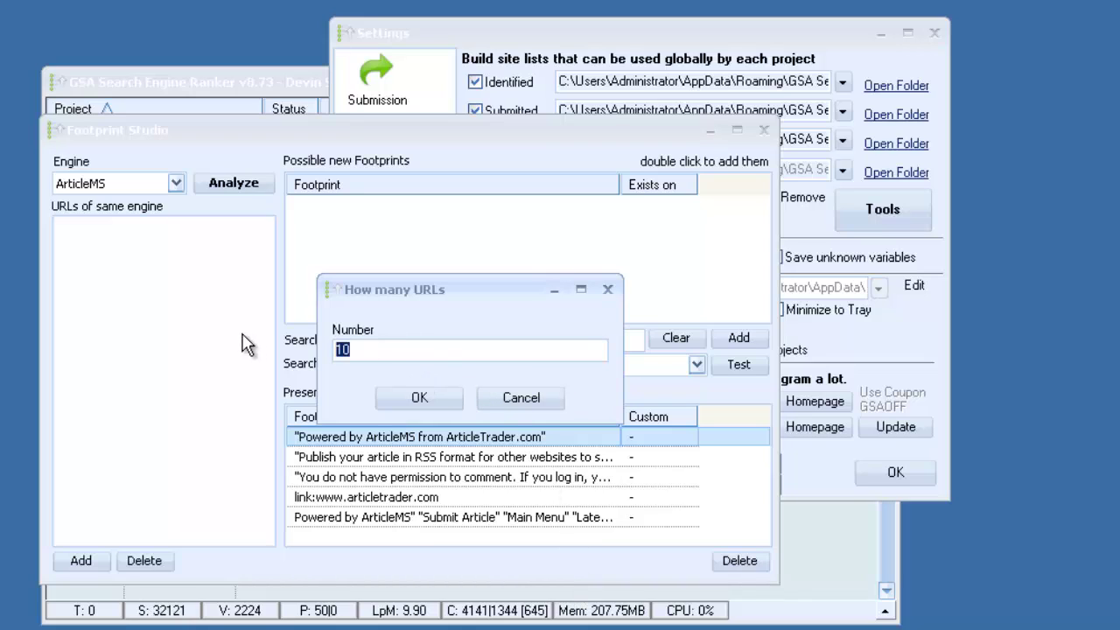
type("20")
left_click(430, 400)
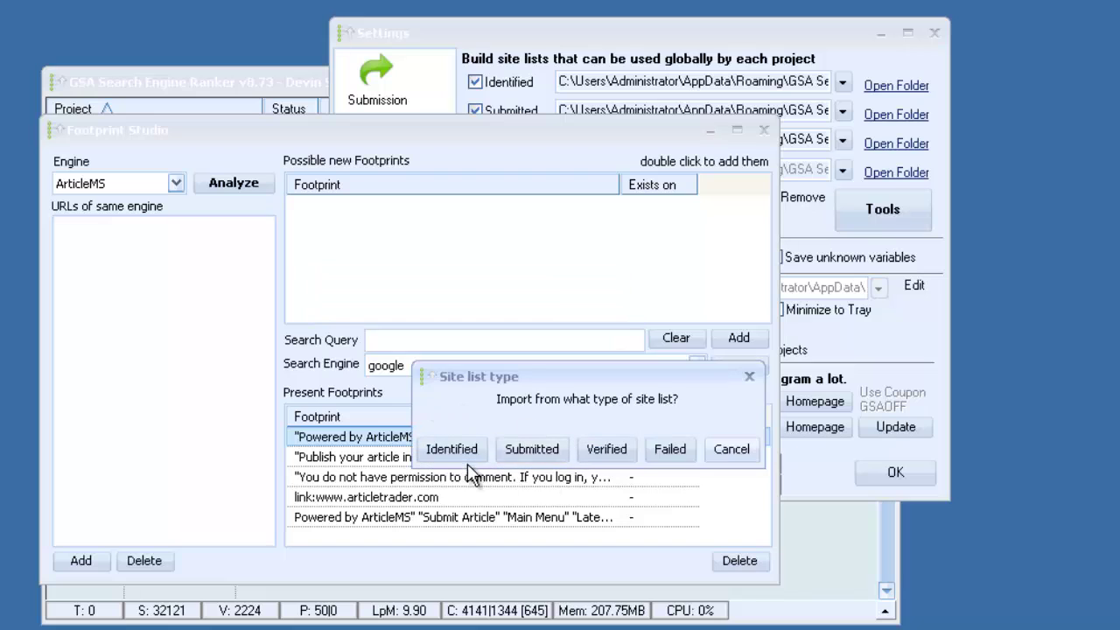
left_click(451, 449)
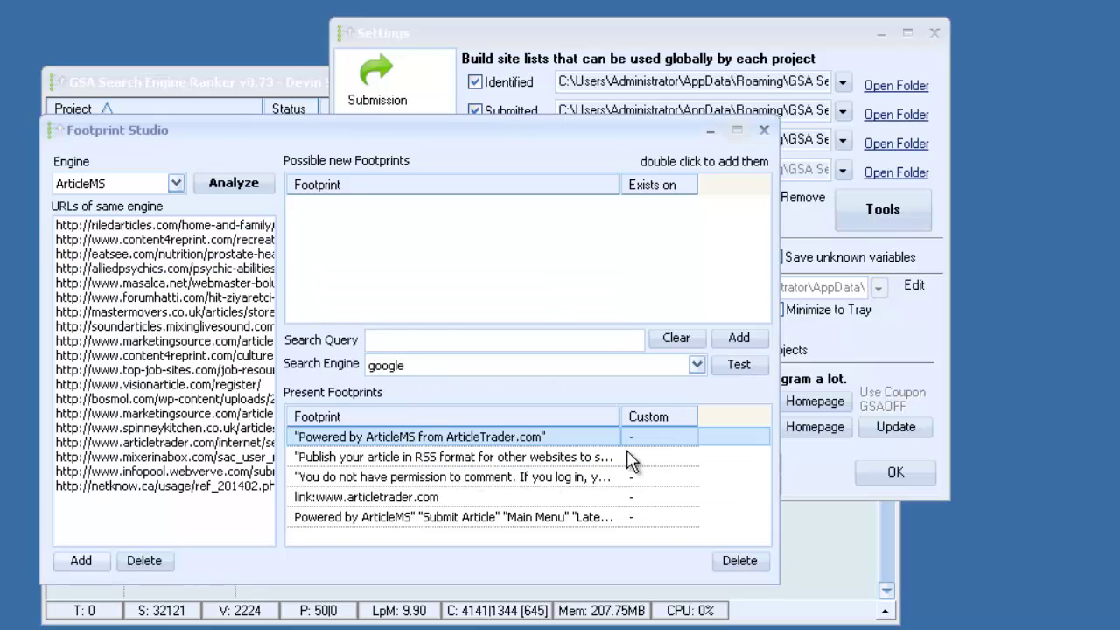
Analyze the imported ArticleMS URLs for possible new footprints, and select the Categories footprint to mark the URLs containing it.
left_click(178, 229)
left_click(165, 340)
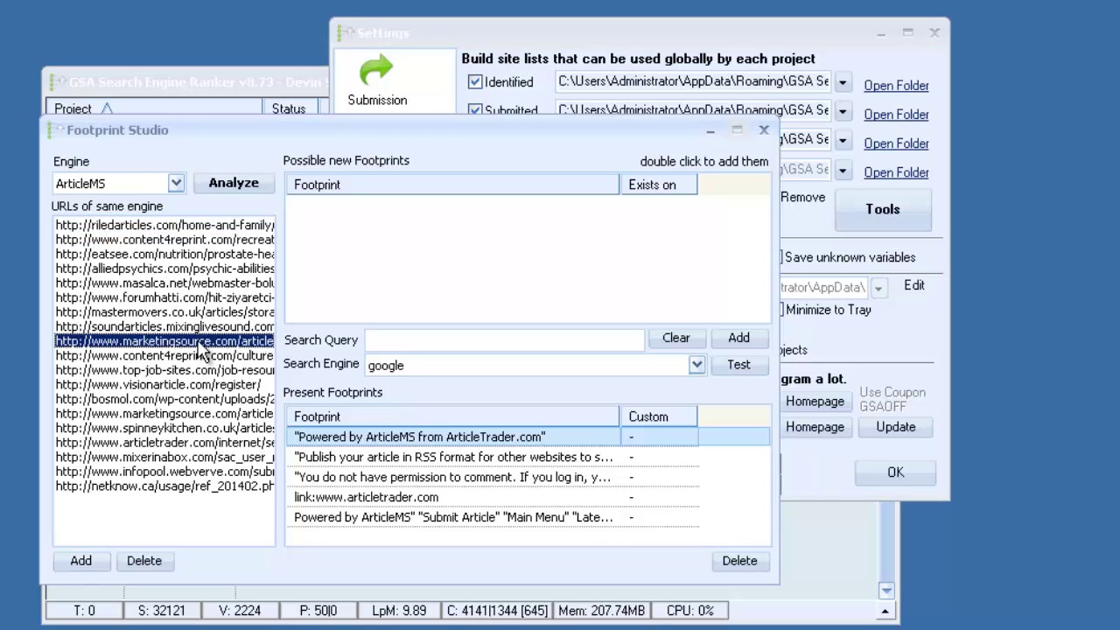
left_click(236, 188)
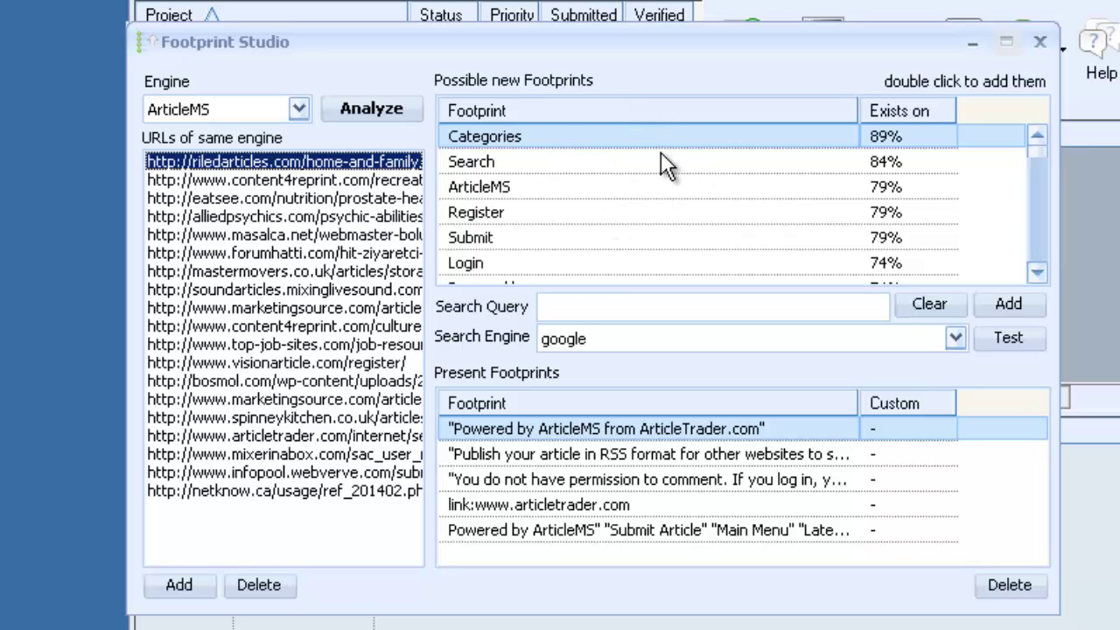
left_click(584, 136)
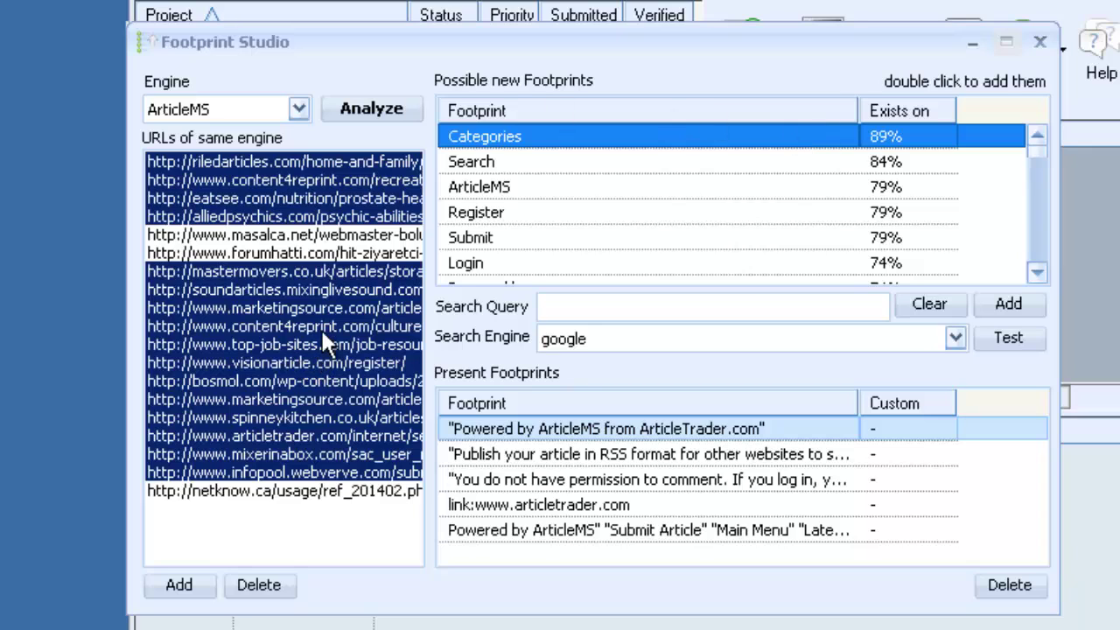
Build a search query from the possible new footprints Categories, Search and ArticleMS.
left_click(489, 161)
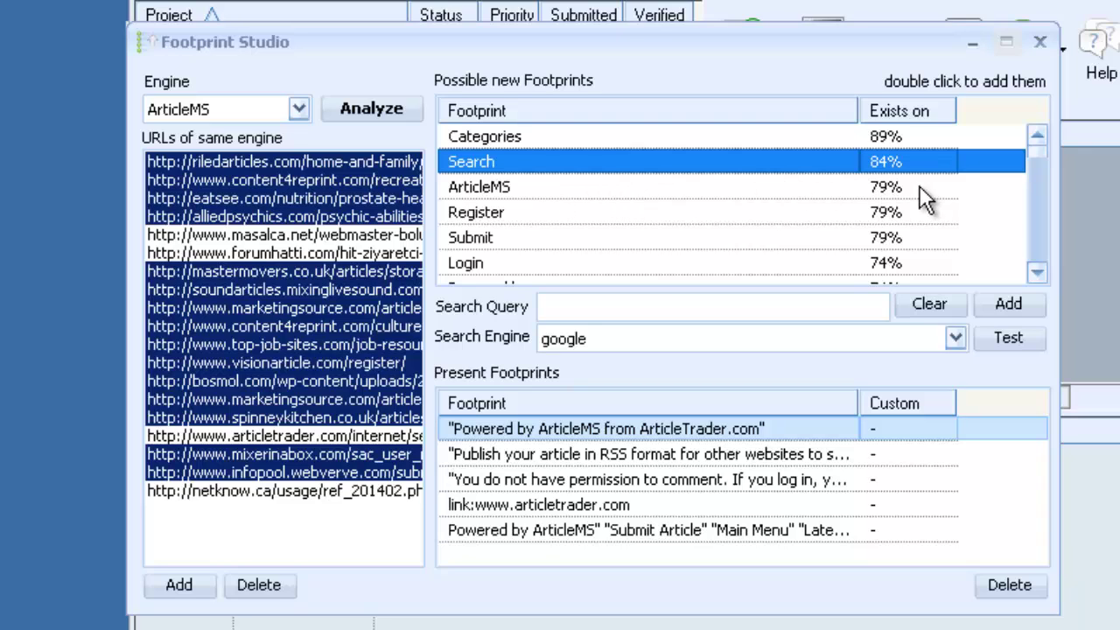
left_click(789, 138)
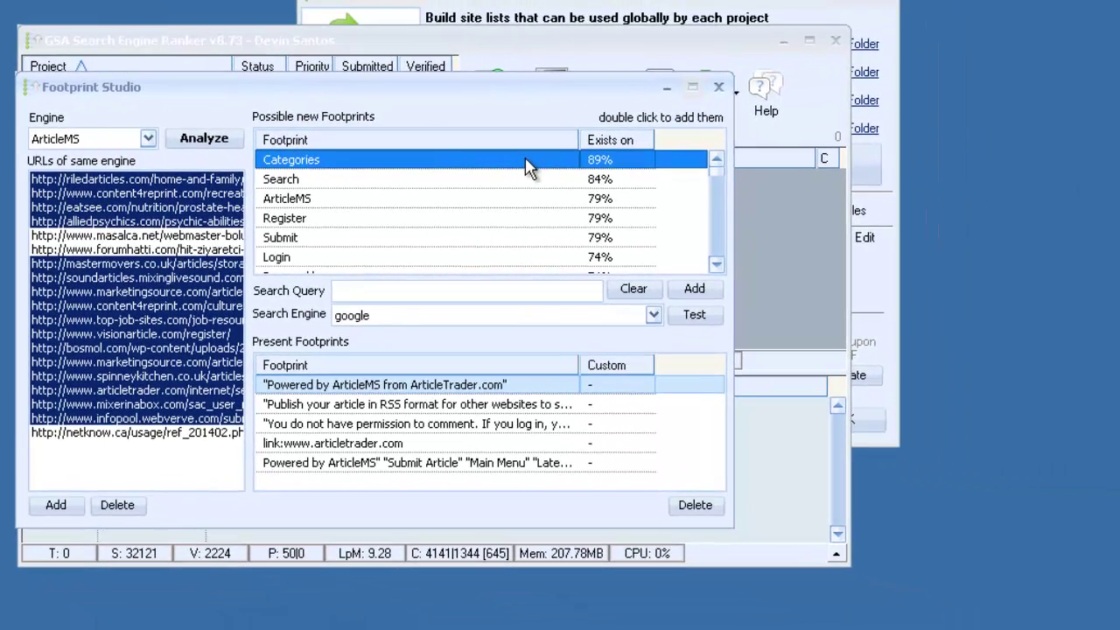
left_click(728, 143)
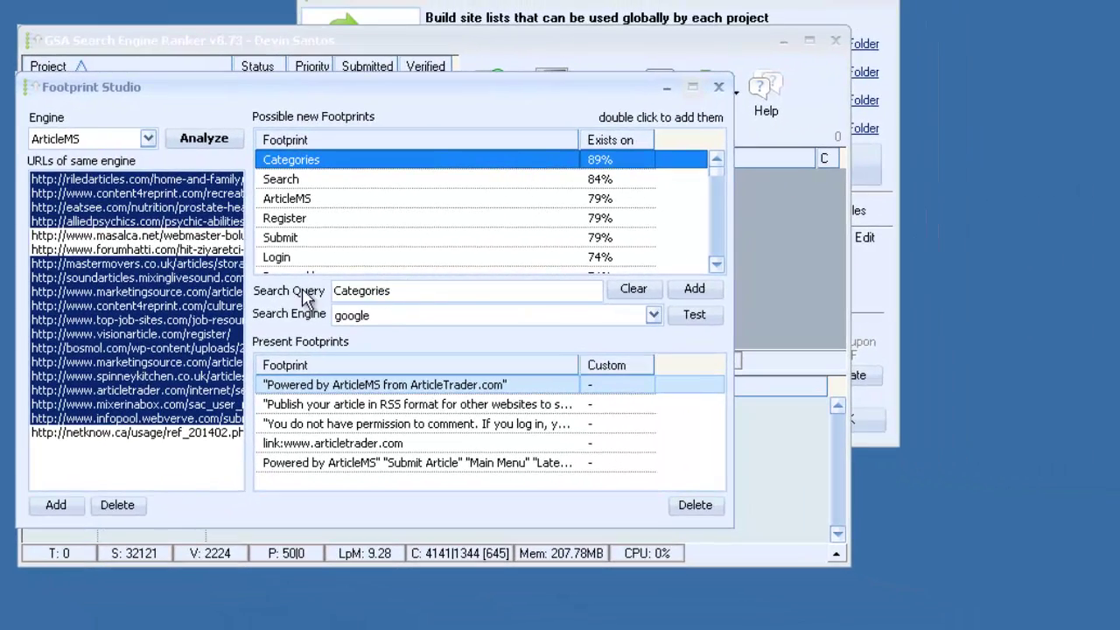
left_click(462, 181)
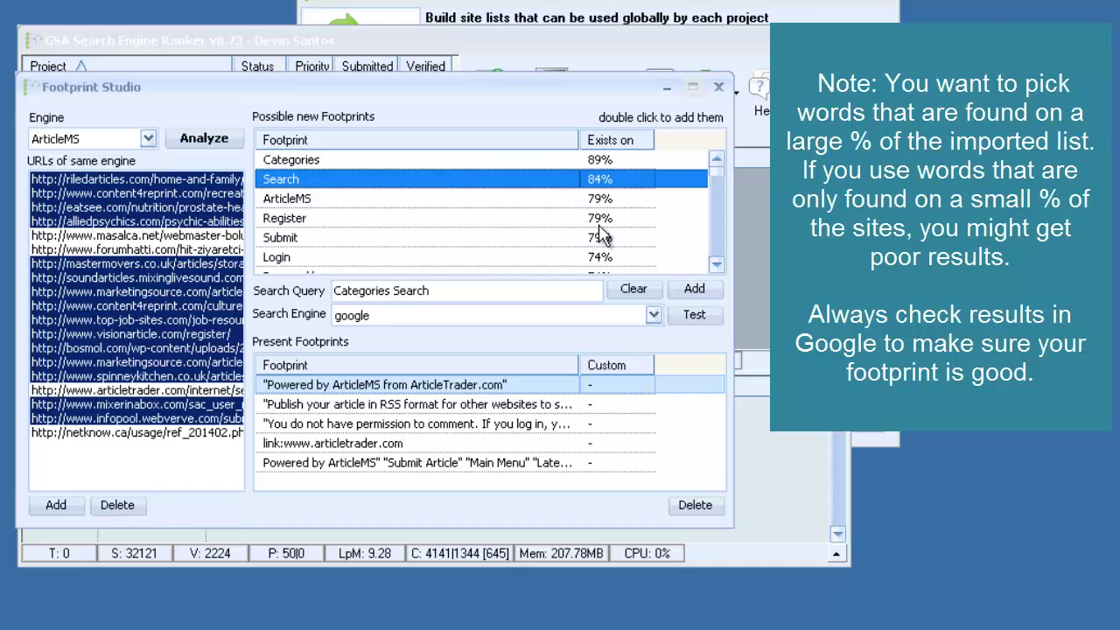
left_click(391, 204)
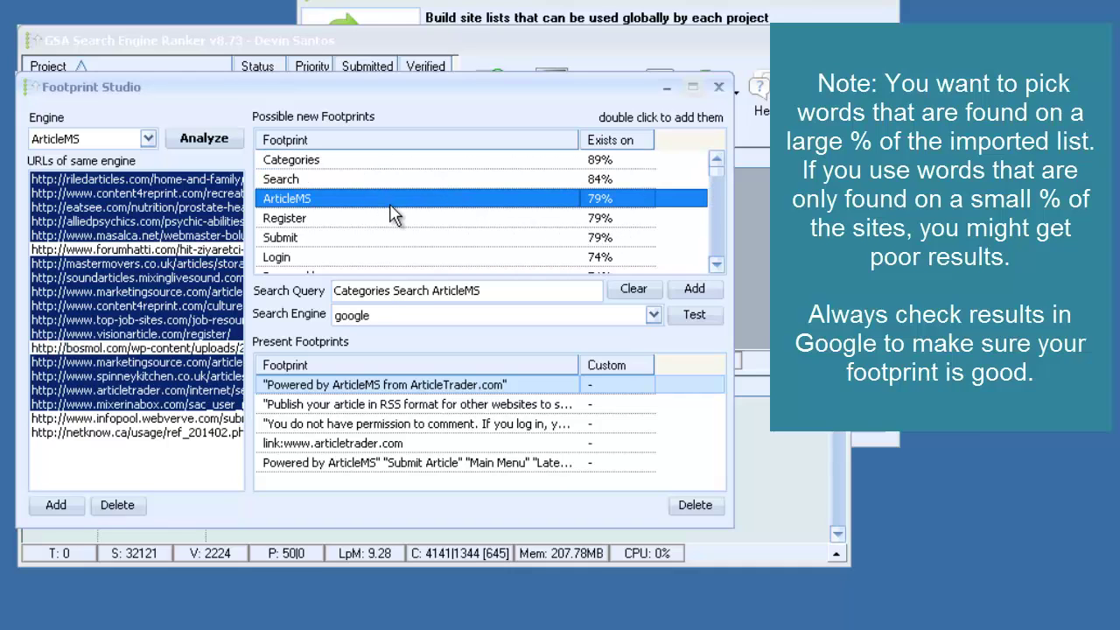
Enclose each word of the search query in its own quotation marks, giving "Categories" "Search" "ArticleMS".
left_click(336, 290)
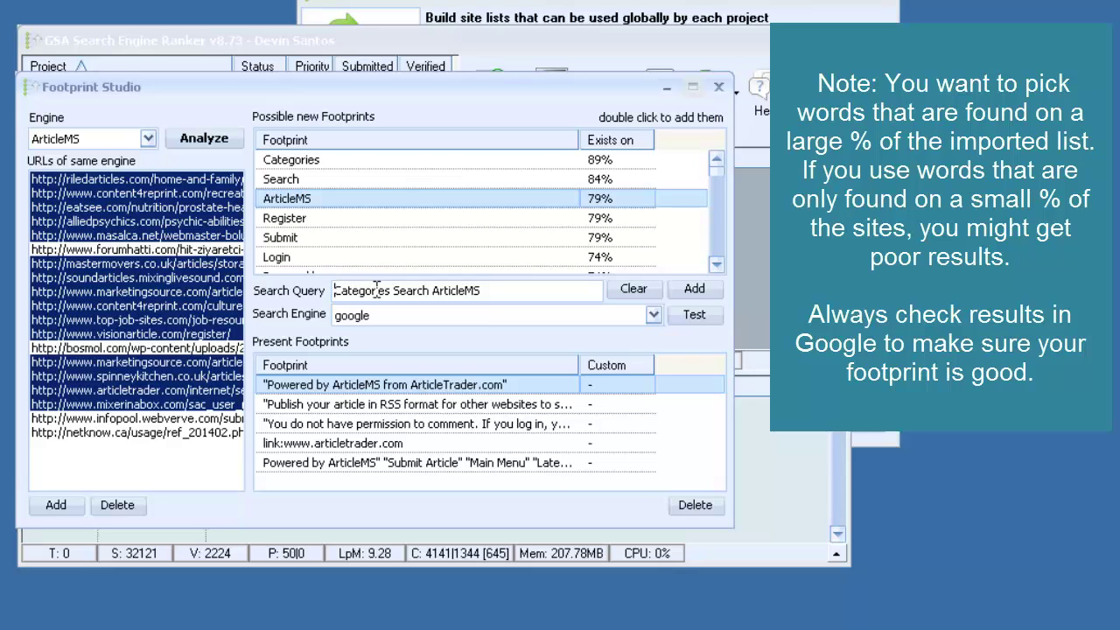
type("\"")
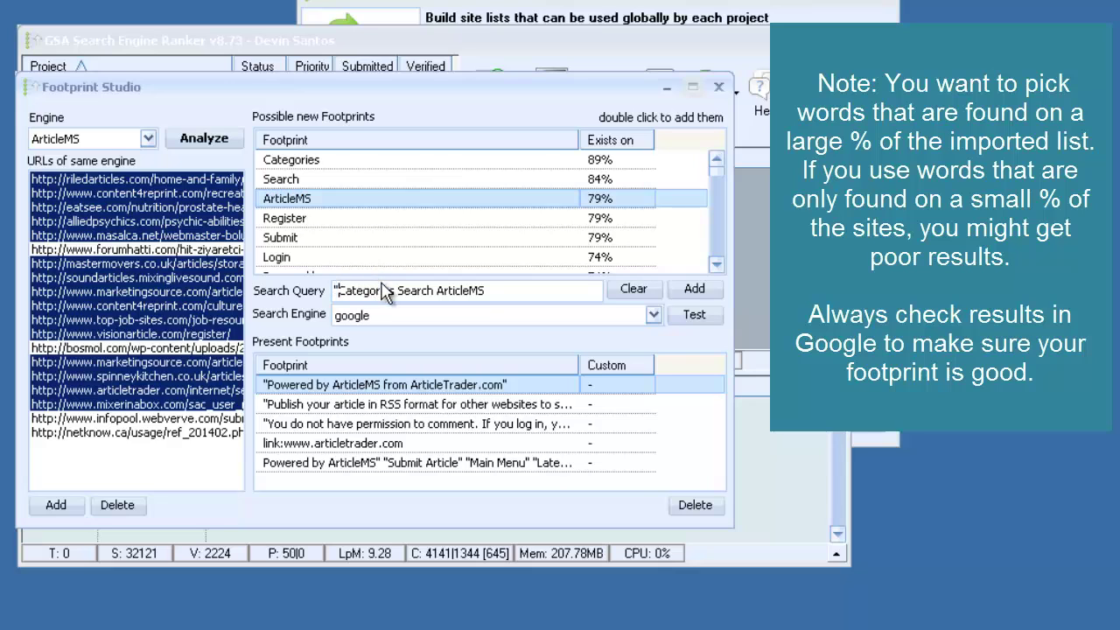
left_click(393, 290)
type("\"")
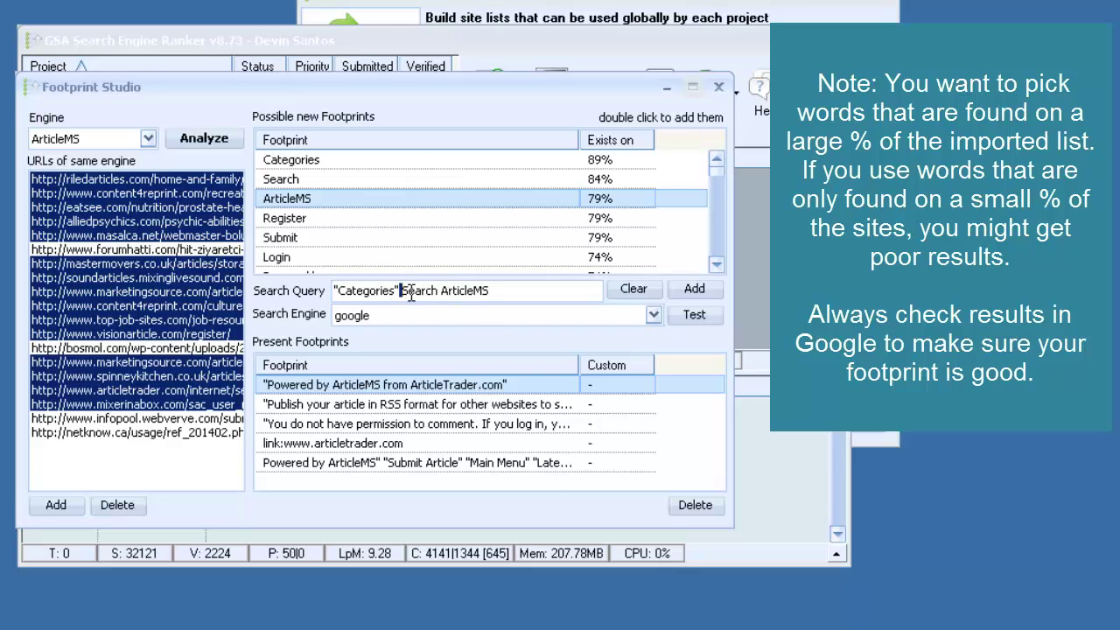
type(" \"")
key("Right")
key("Right")
key("Right")
key("Right")
key("Right")
key("Right")
type("\"")
key("Right")
type("\"")
key("End")
type("\"")
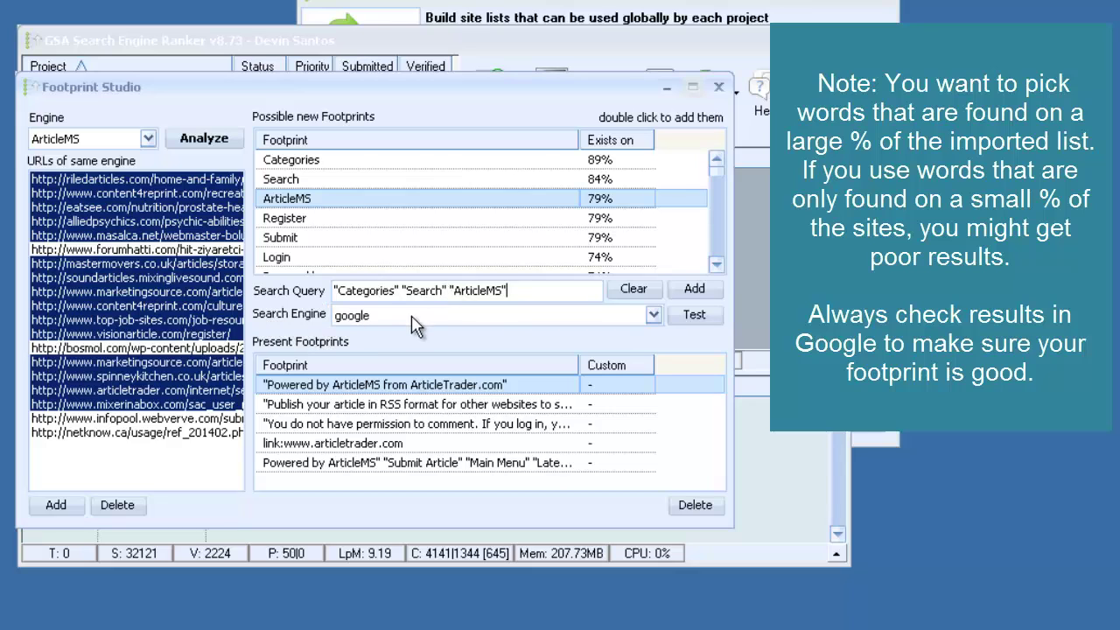
Test the quoted search query on Google and check the number of results it returns.
left_click(694, 315)
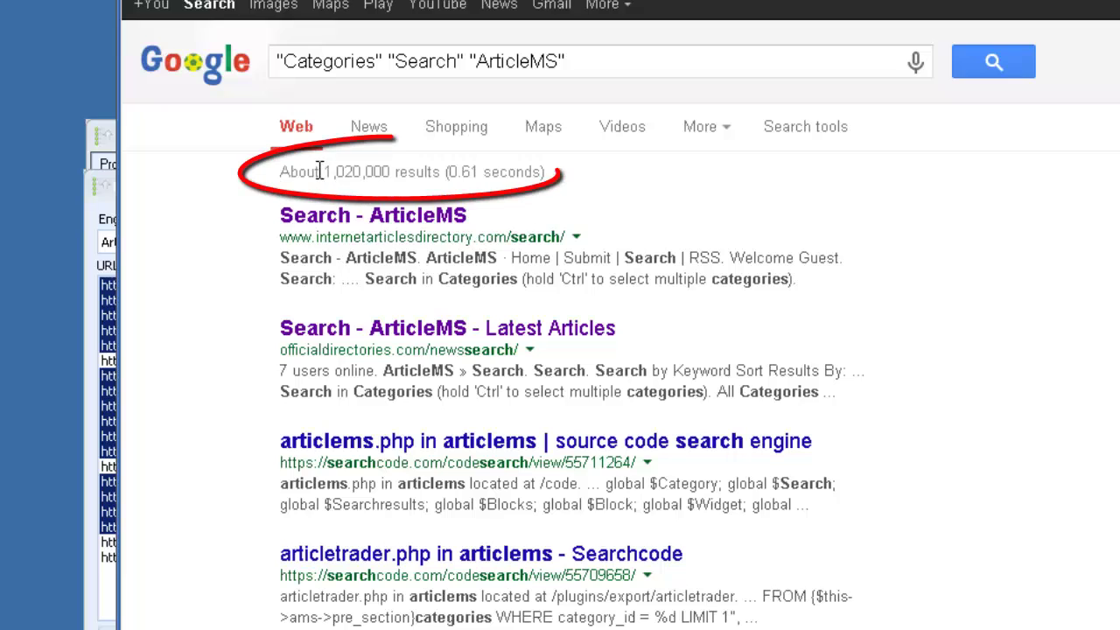
left_click_drag(317, 171, 399, 172)
left_click(399, 172)
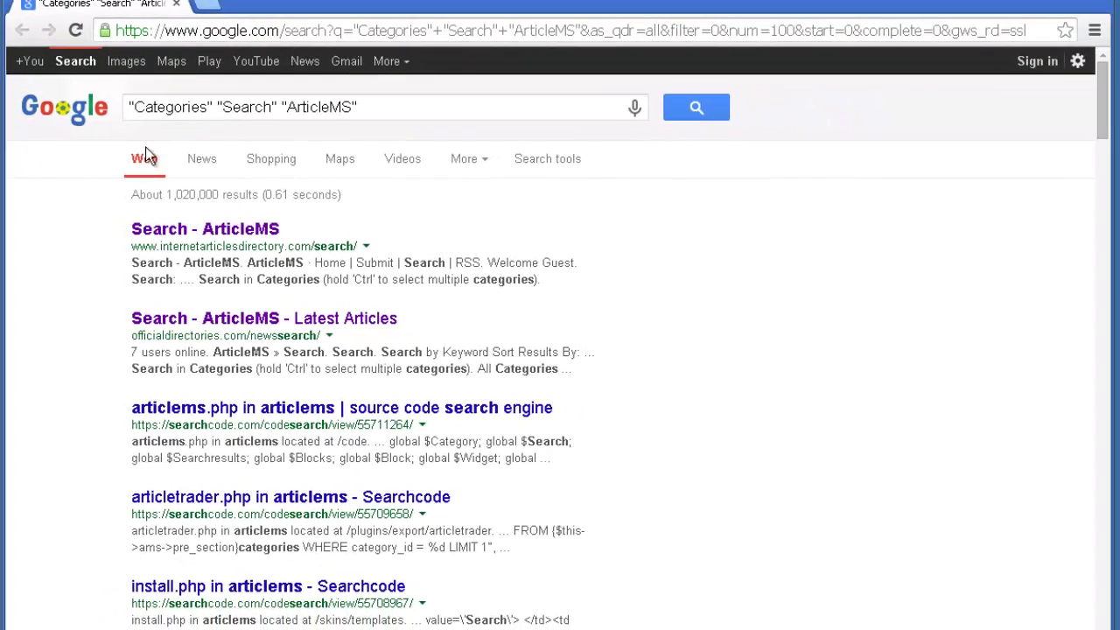
left_click_drag(271, 11, 295, 41)
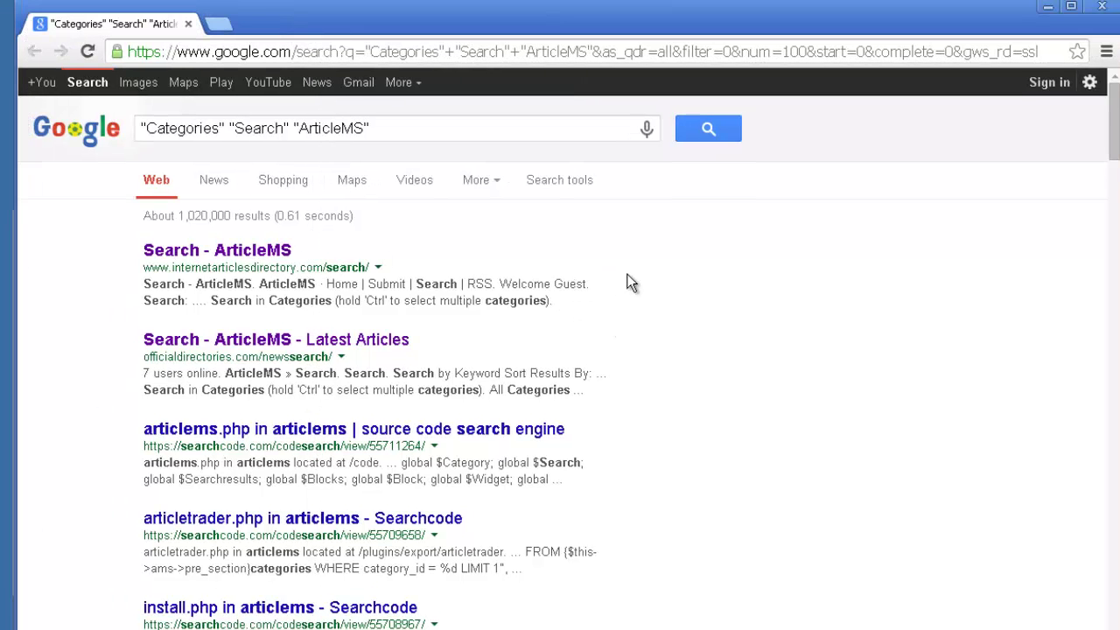
Open the officialdirectories.com result separately, check whether it is an ArticleMS site, and close it.
middle_click(287, 341)
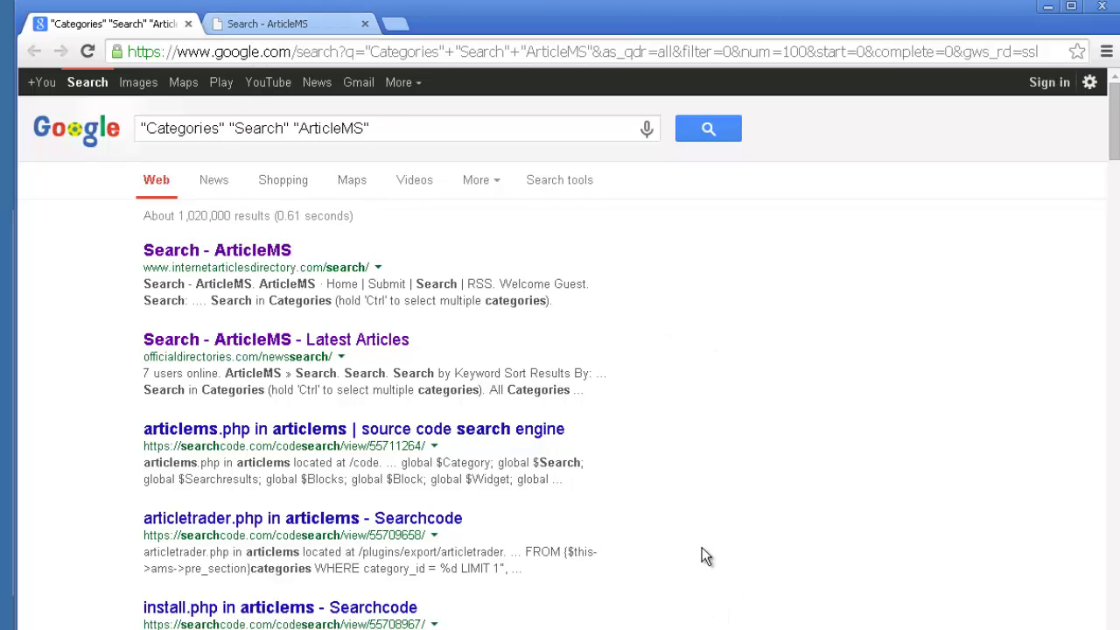
left_click(259, 31)
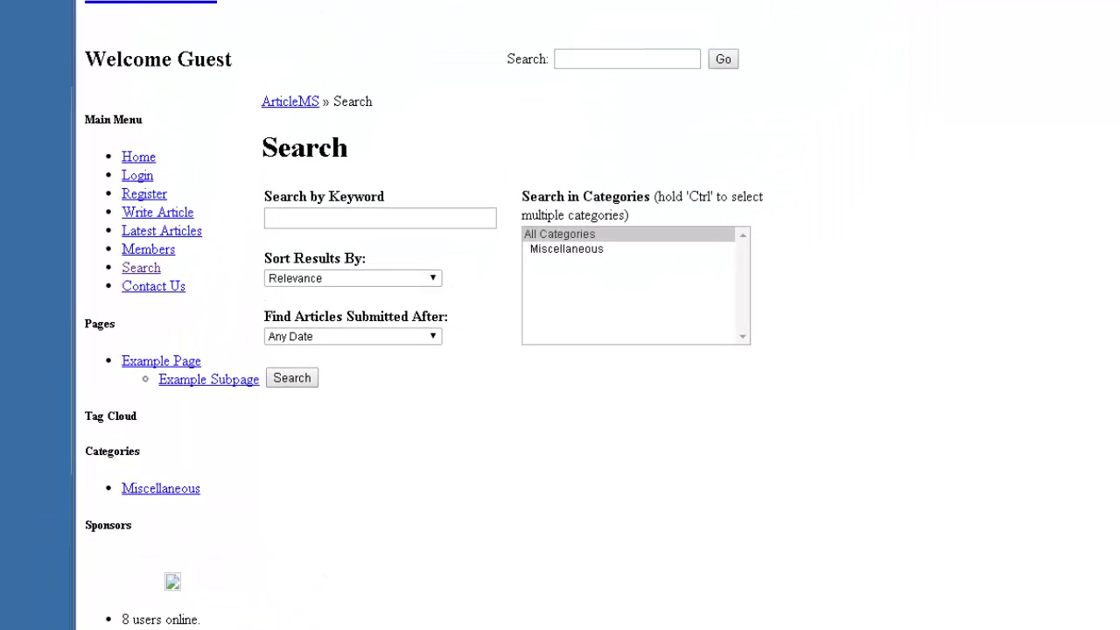
left_click(425, 32)
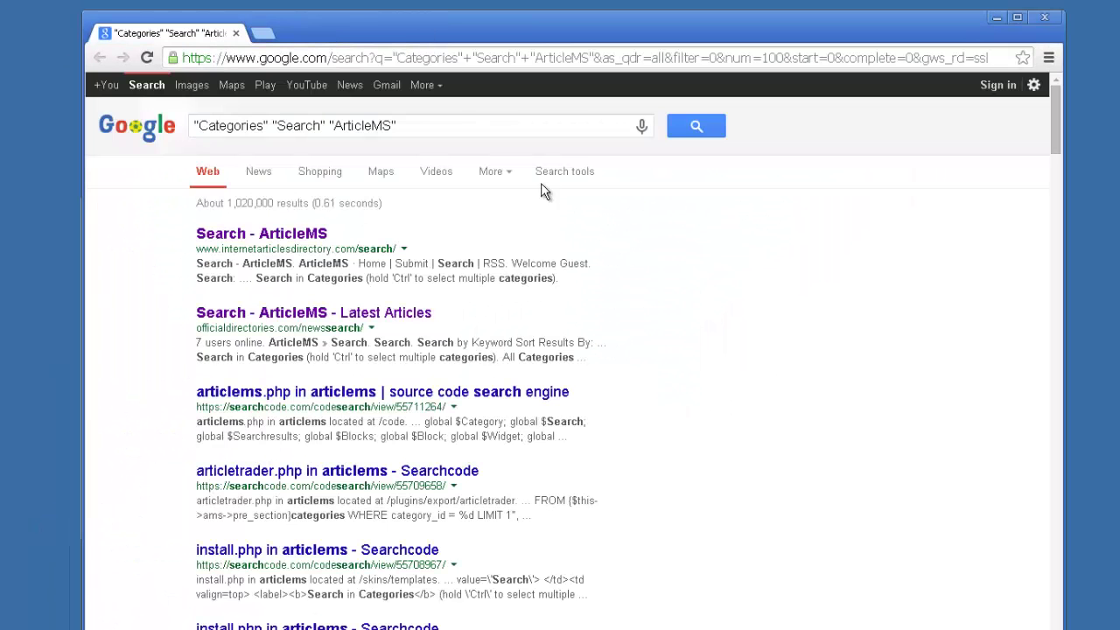
Open the internetarticlesdirectory.com result separately, inspect its footer and header for ArticleMS wording, and close it.
middle_click(302, 241)
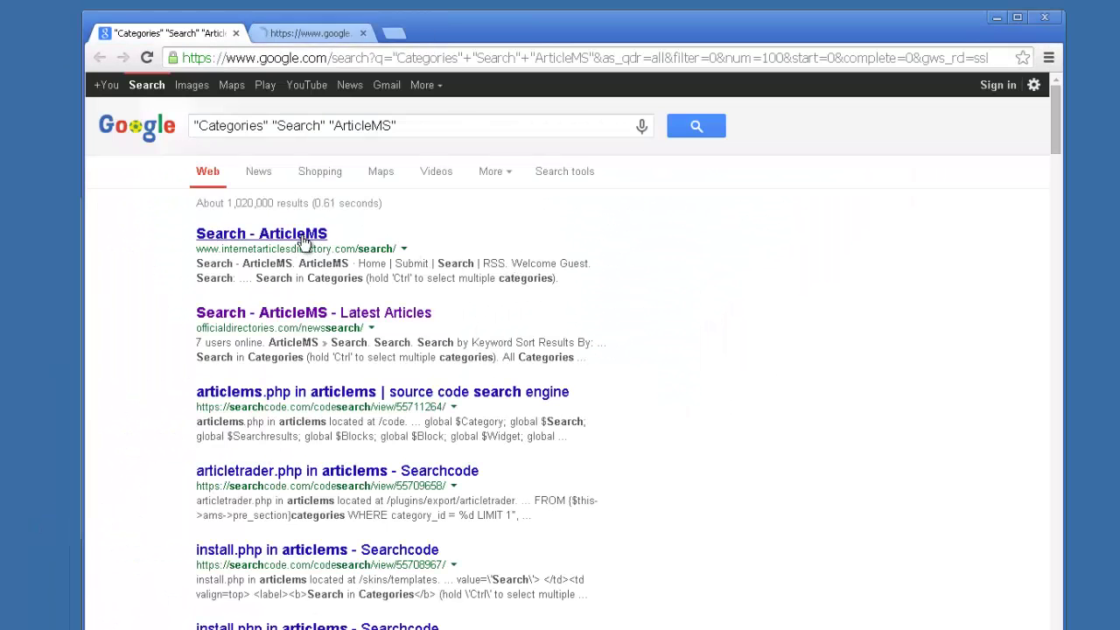
left_click(335, 35)
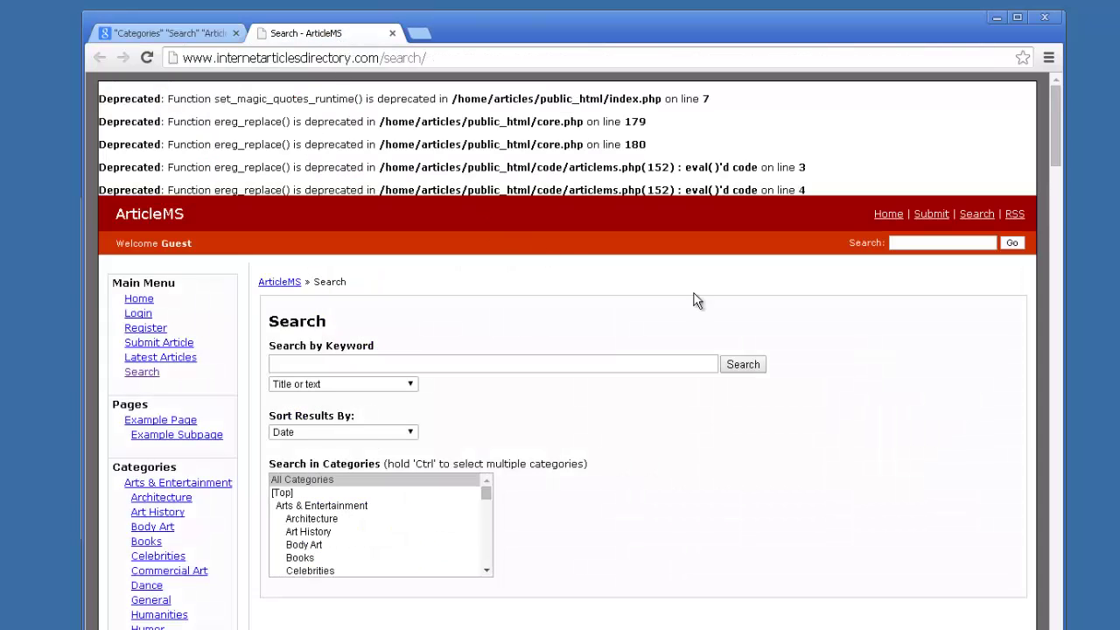
left_click_drag(1056, 136, 1054, 617)
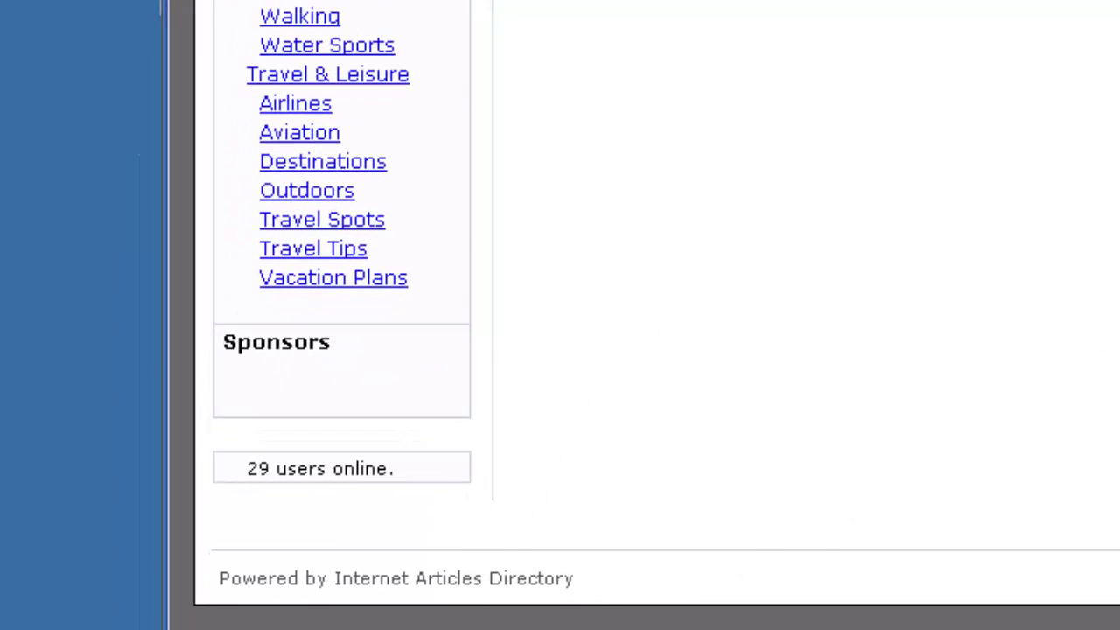
scroll(688, 615, "up", 15)
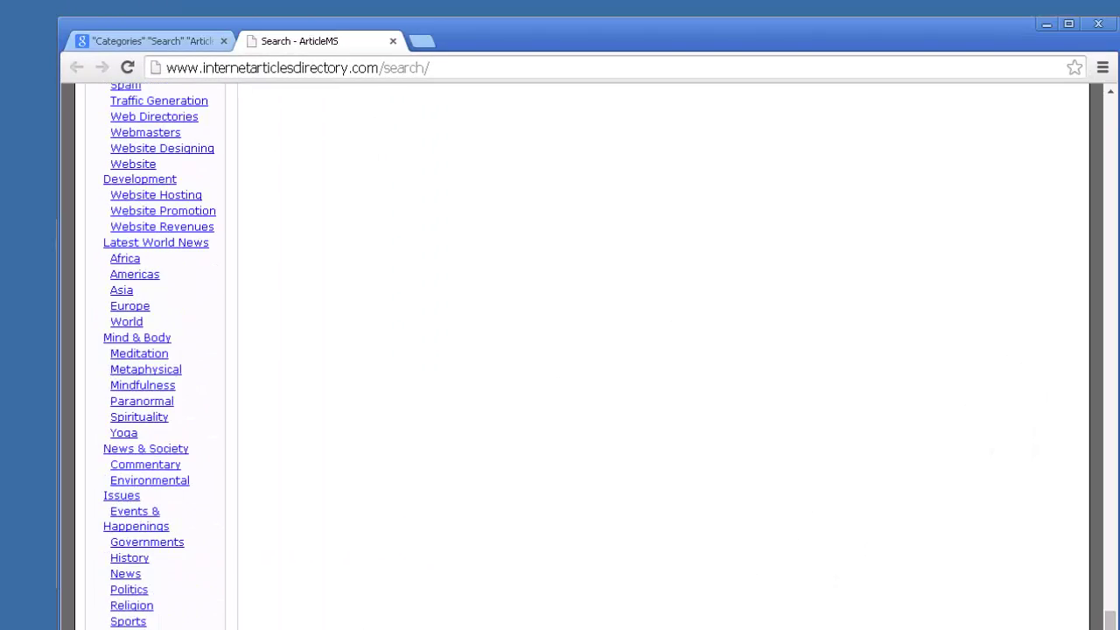
scroll(547, 612, "up", 15)
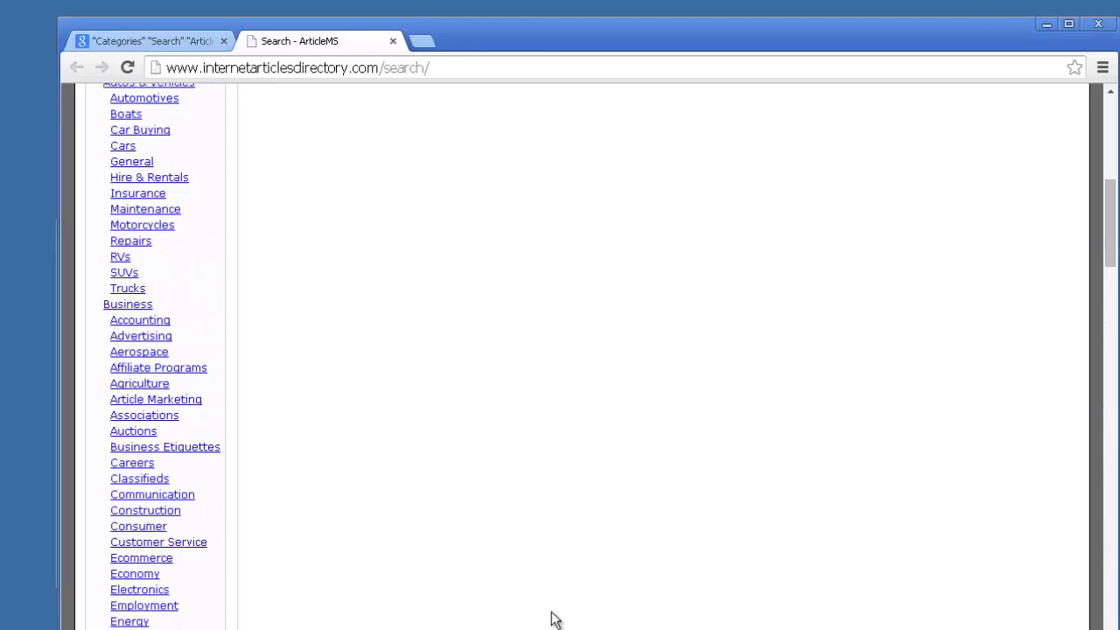
scroll(351, 308, "up", 3)
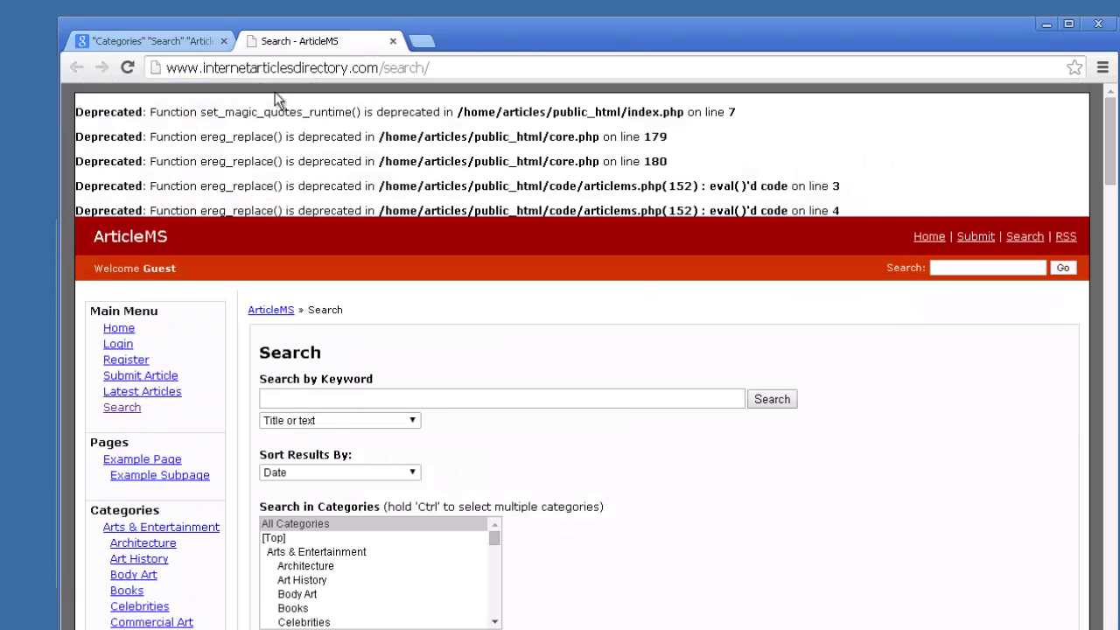
left_click_drag(94, 236, 159, 238)
left_click(393, 41)
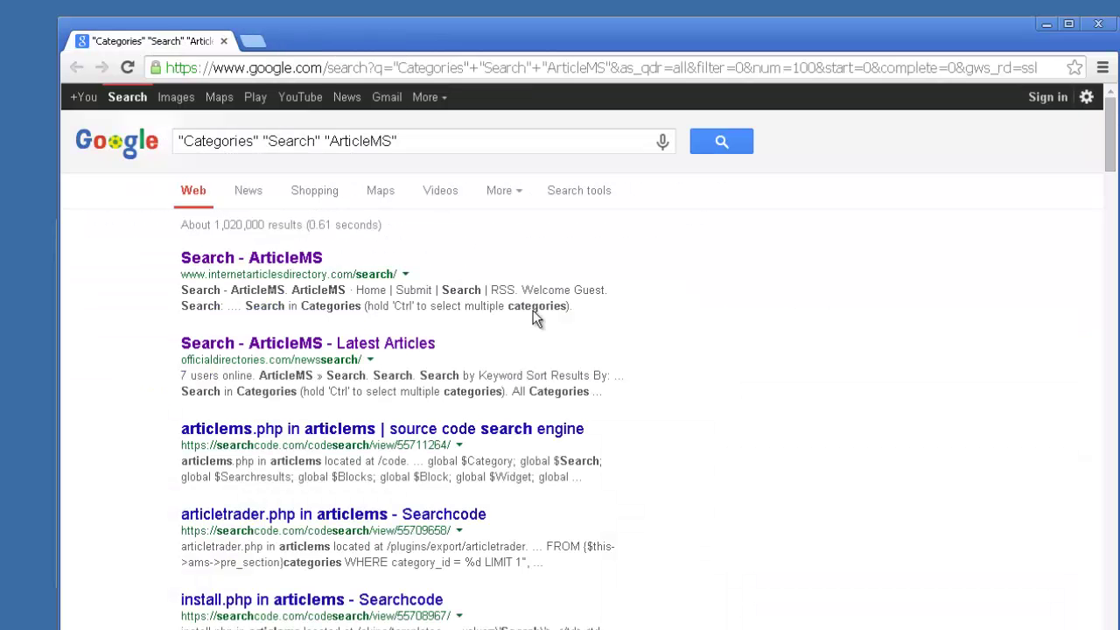
Look through the remaining Google results to judge how many are genuine ArticleMS sites.
scroll(558, 350, "down", 10)
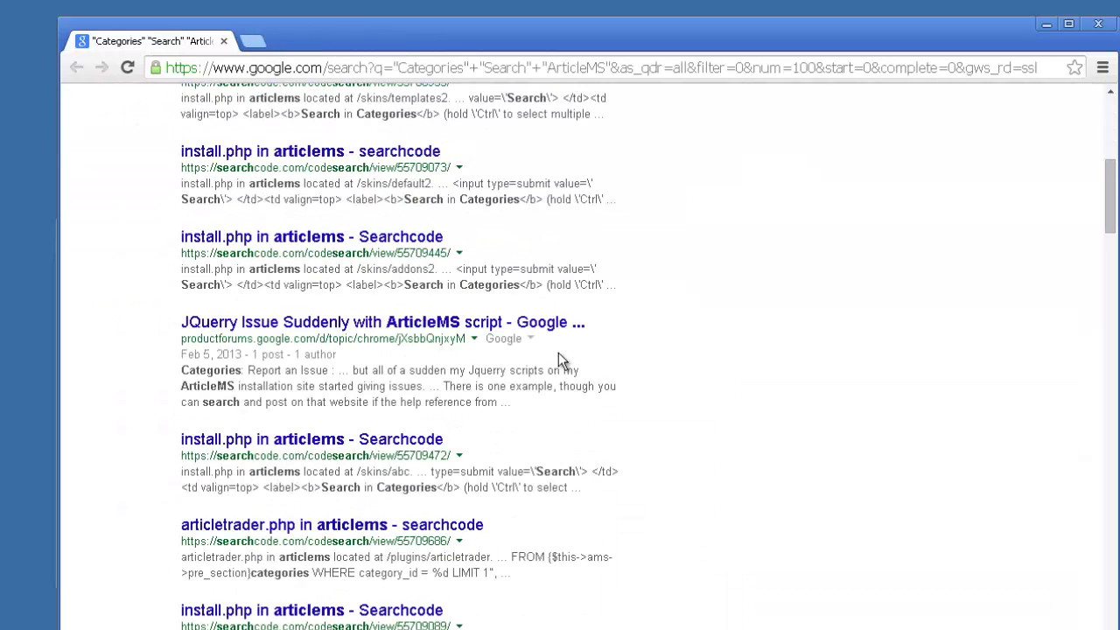
scroll(549, 362, "down", 4)
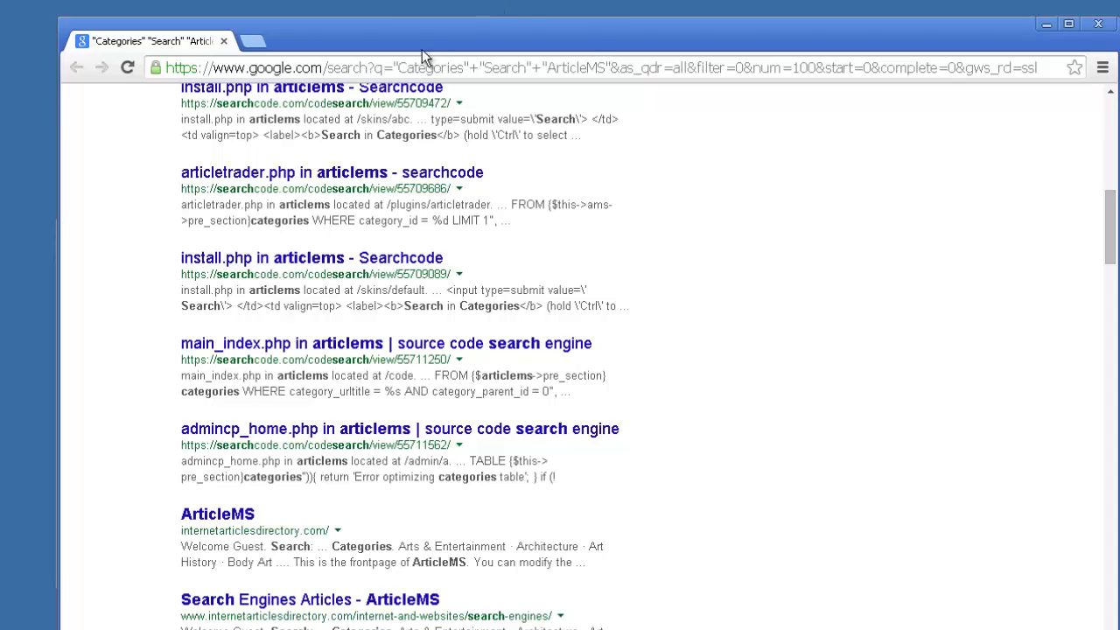
mouse_move(371, 39)
left_mouse_down()
mouse_move(364, 17)
mouse_move(332, 6)
left_mouse_up()
scroll(685, 239, "up", 15)
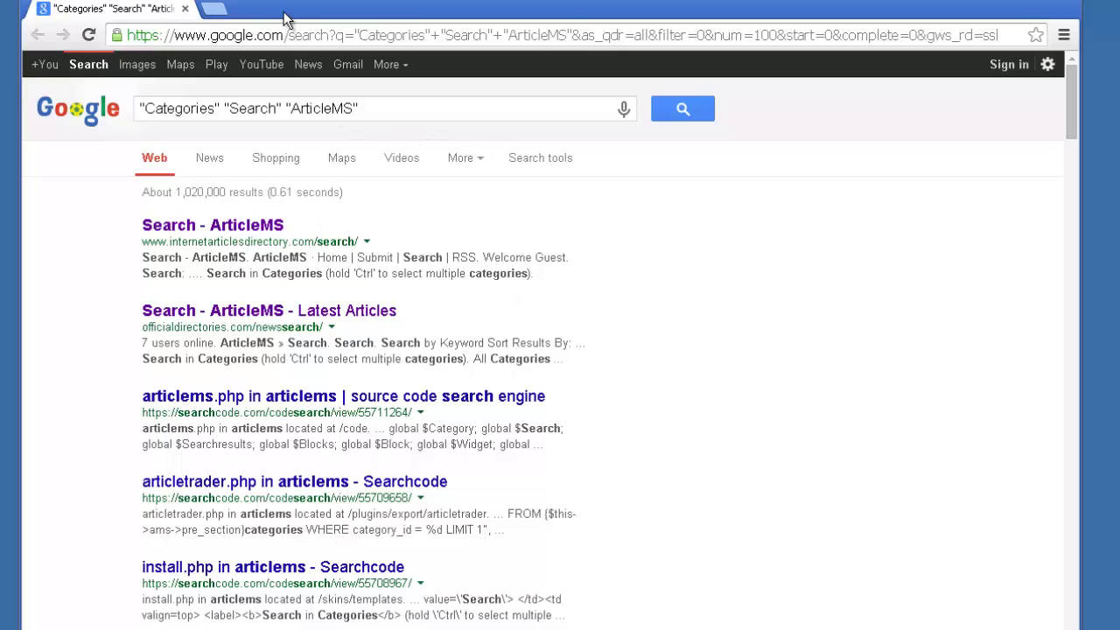
mouse_move(313, 14)
left_mouse_down()
mouse_move(452, 48)
mouse_move(301, 24)
left_mouse_up()
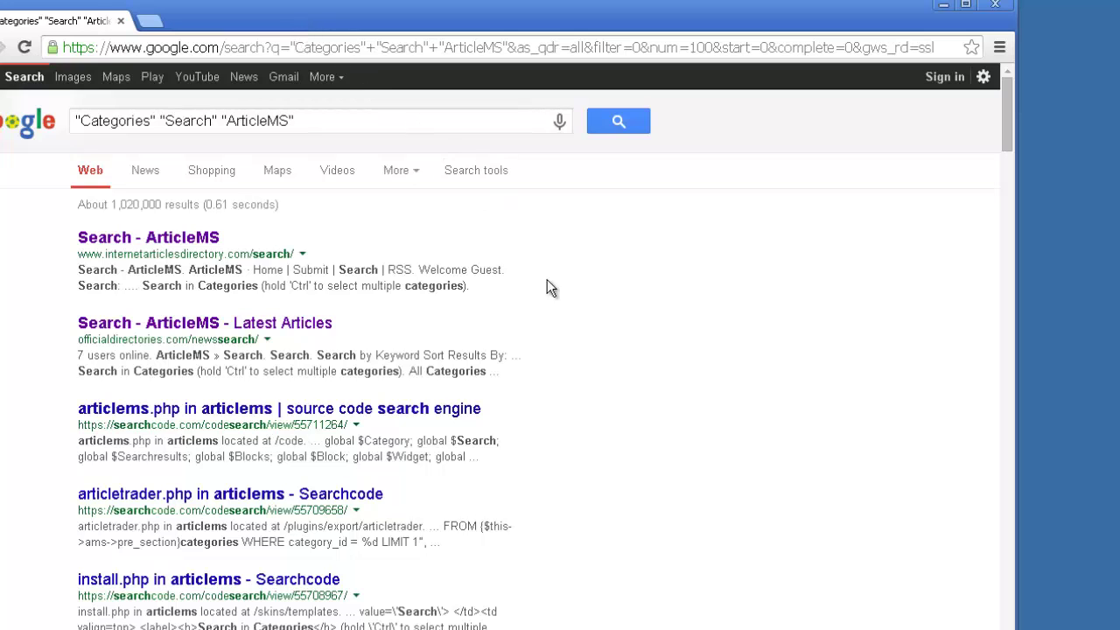
scroll(581, 318, "down", 20)
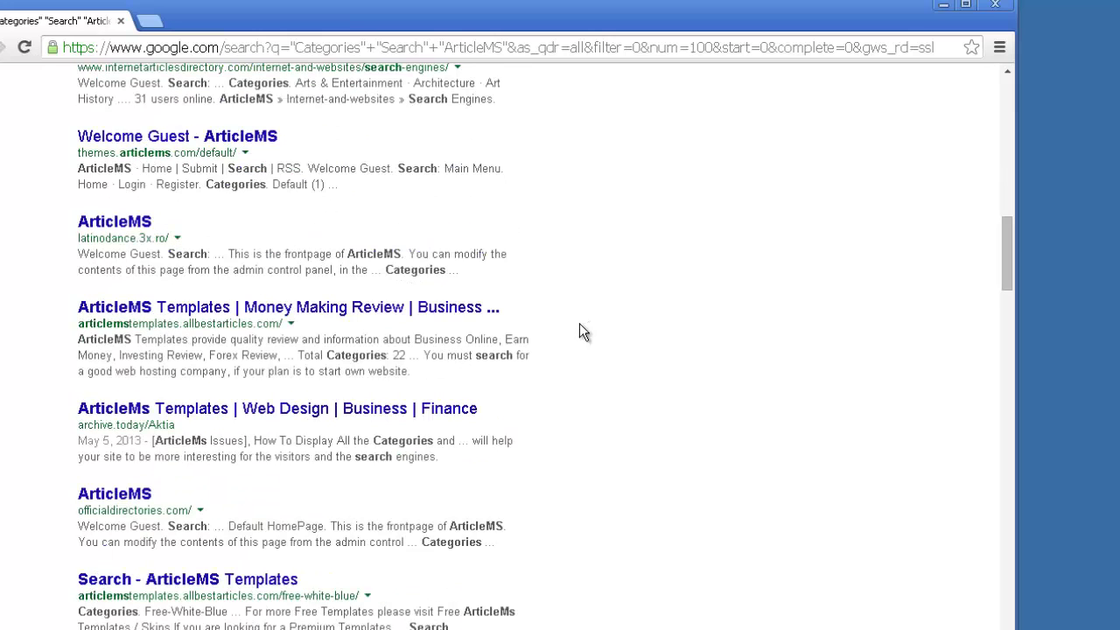
Close the Google results and add the query "Categories" "Search" "ArticleMS" to the present footprints.
left_click(998, 7)
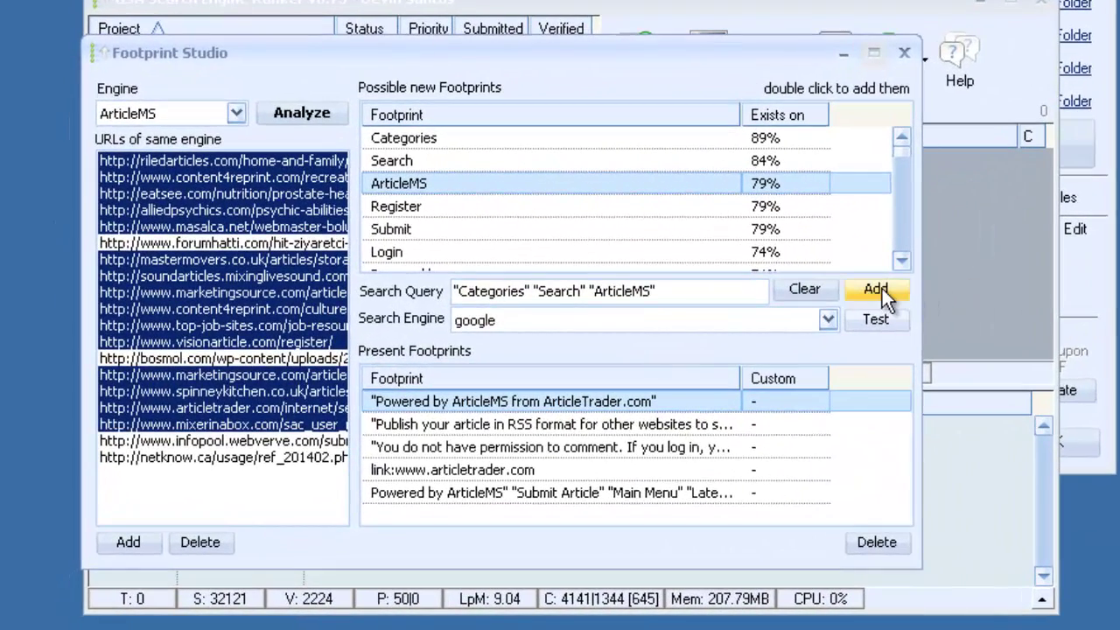
left_click(876, 290)
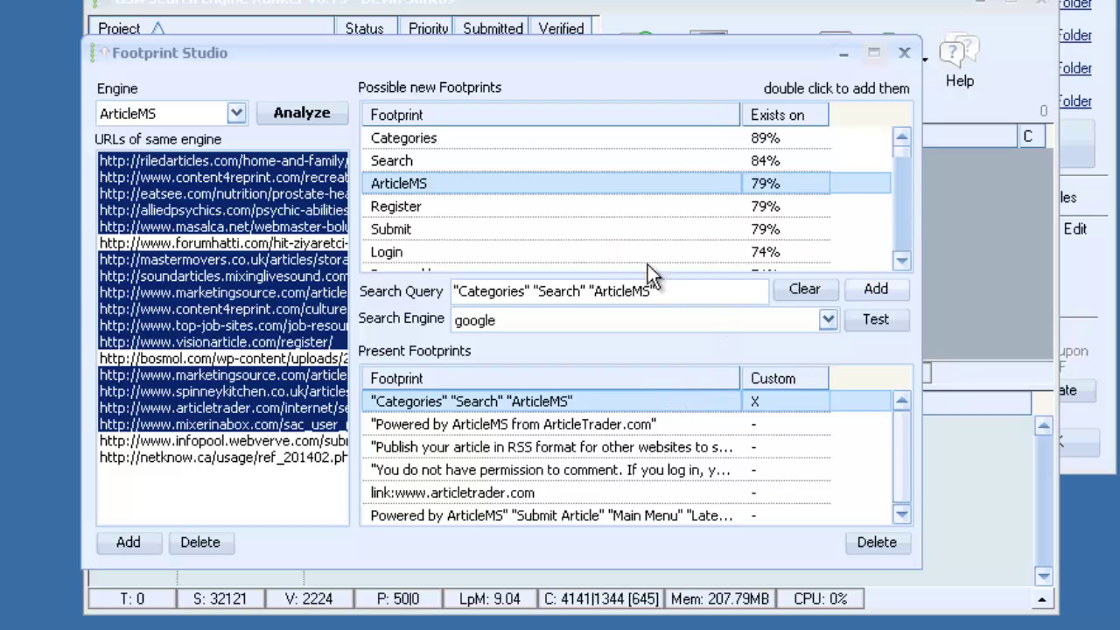
Clear the search query and build a new one from the possible footprints Register, Submit and Login.
left_click(500, 207)
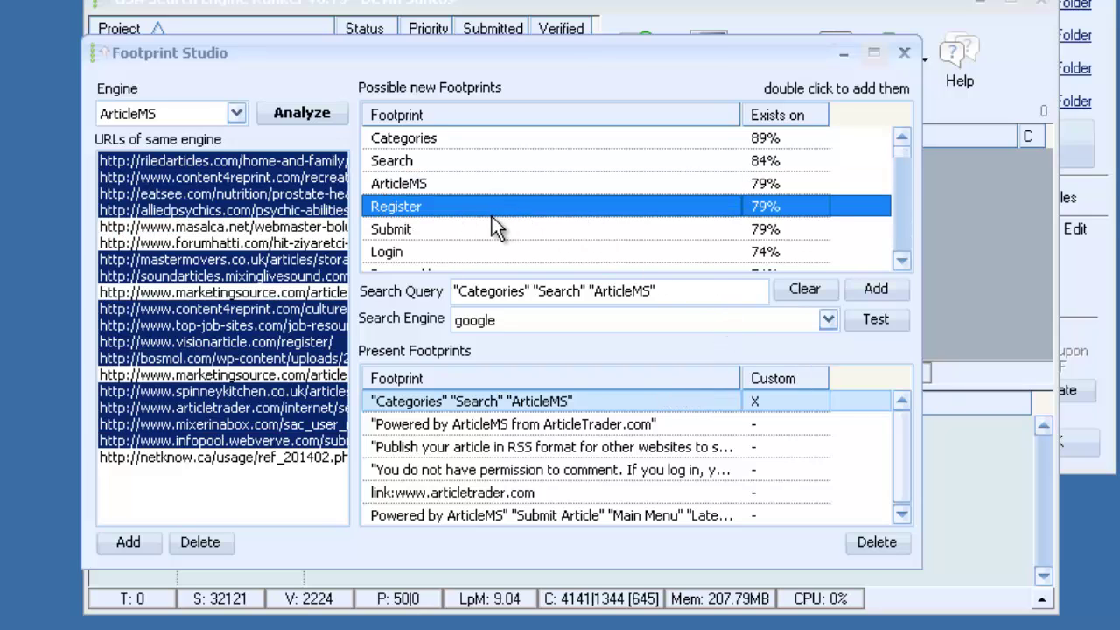
left_click_drag(665, 291, 350, 297)
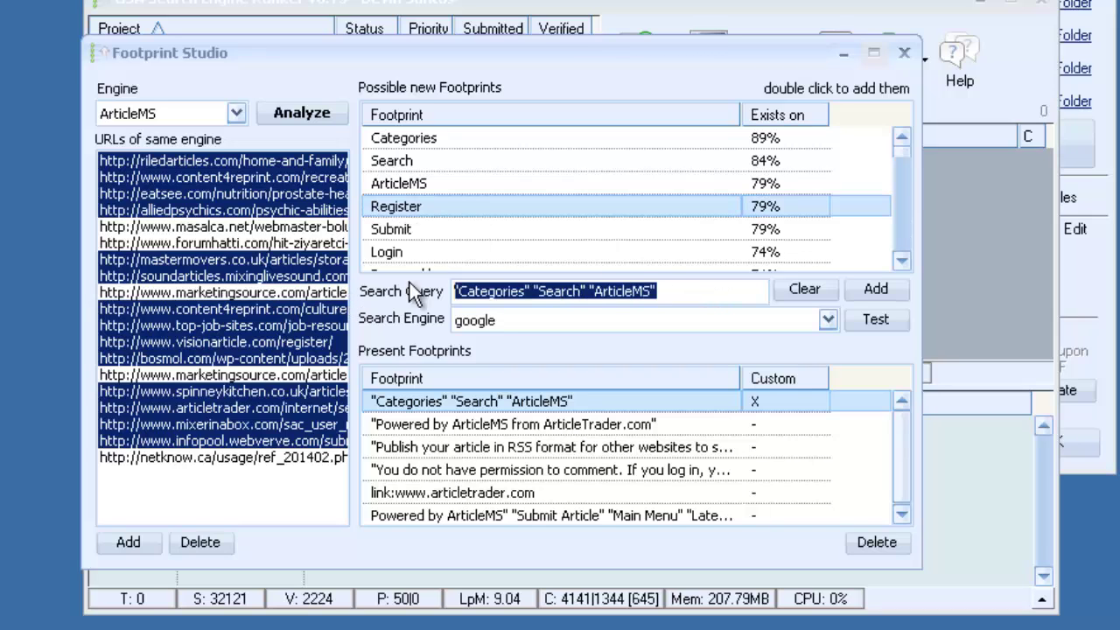
left_click(804, 290)
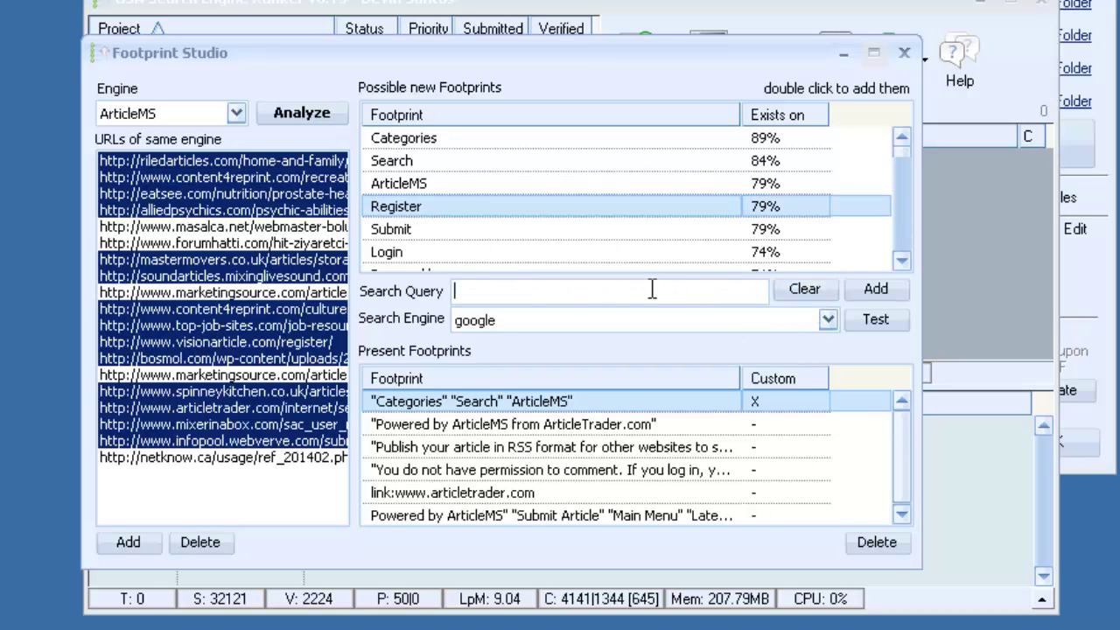
left_click(626, 206)
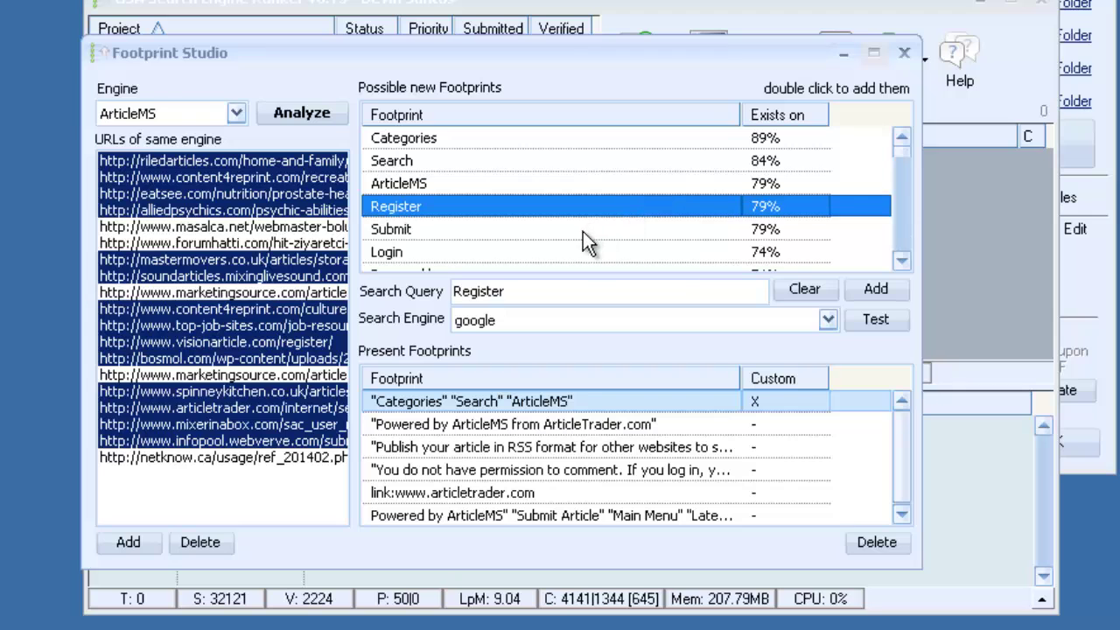
left_click(583, 236)
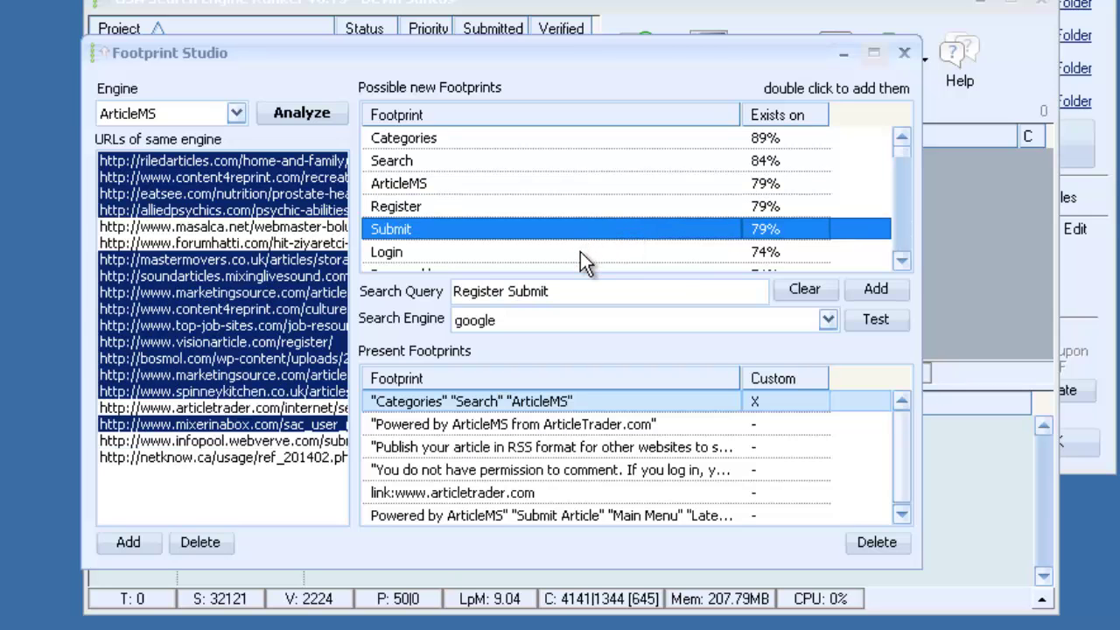
left_click(583, 250)
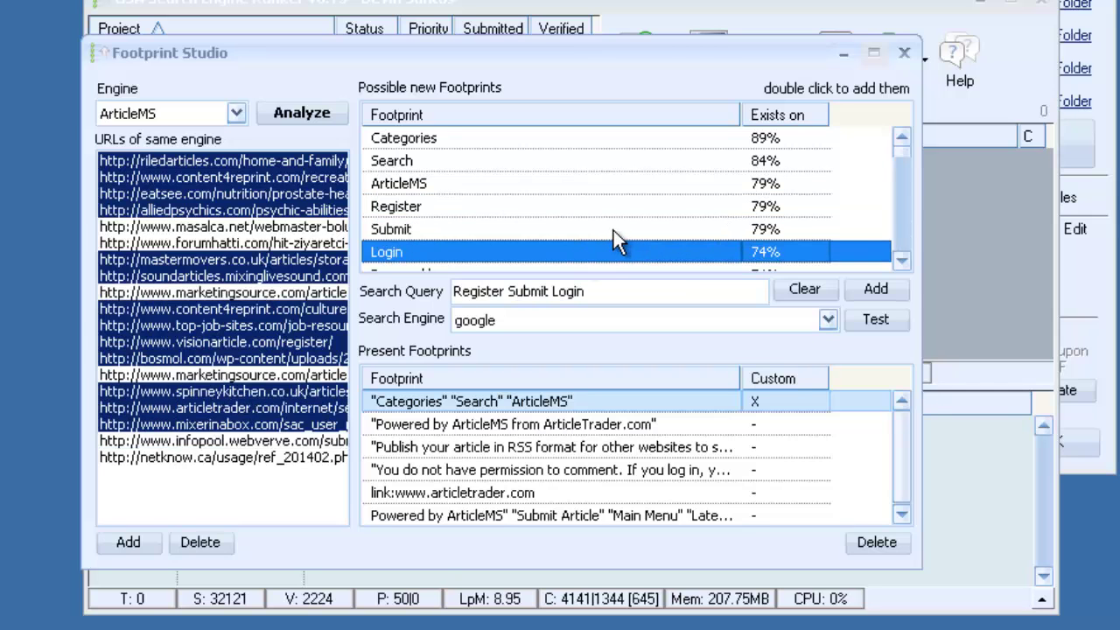
Add ArticleMS to the search query, put each term in quotes as "Register" "Submit" "Login" "ArticleMS", and test it in Google.
scroll(614, 231, "down", 1)
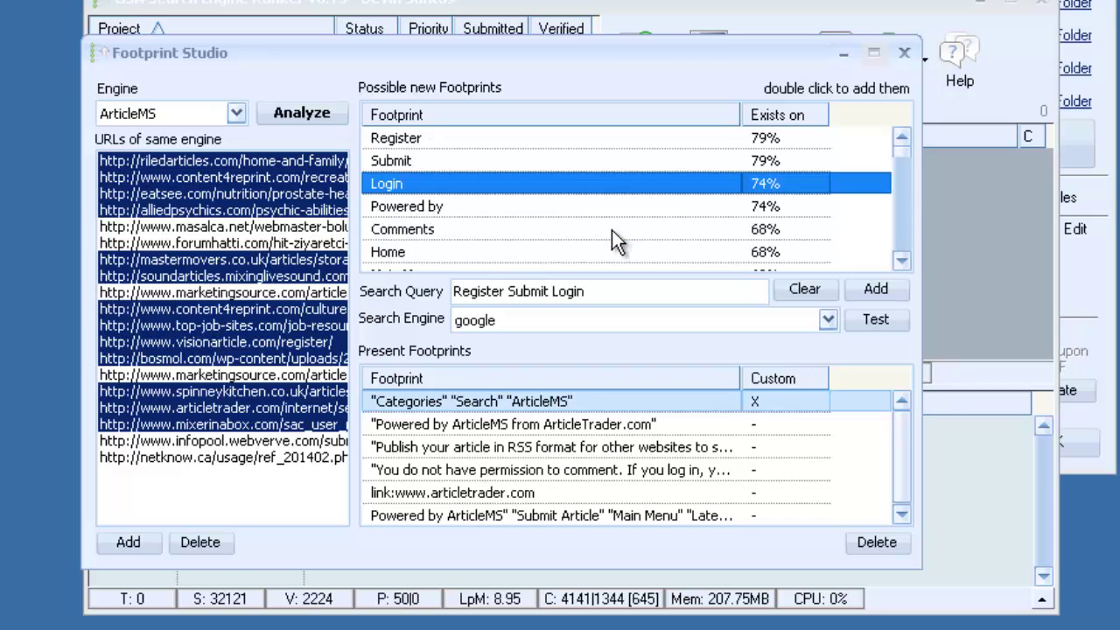
scroll(577, 202, "up", 1)
double_click(565, 183)
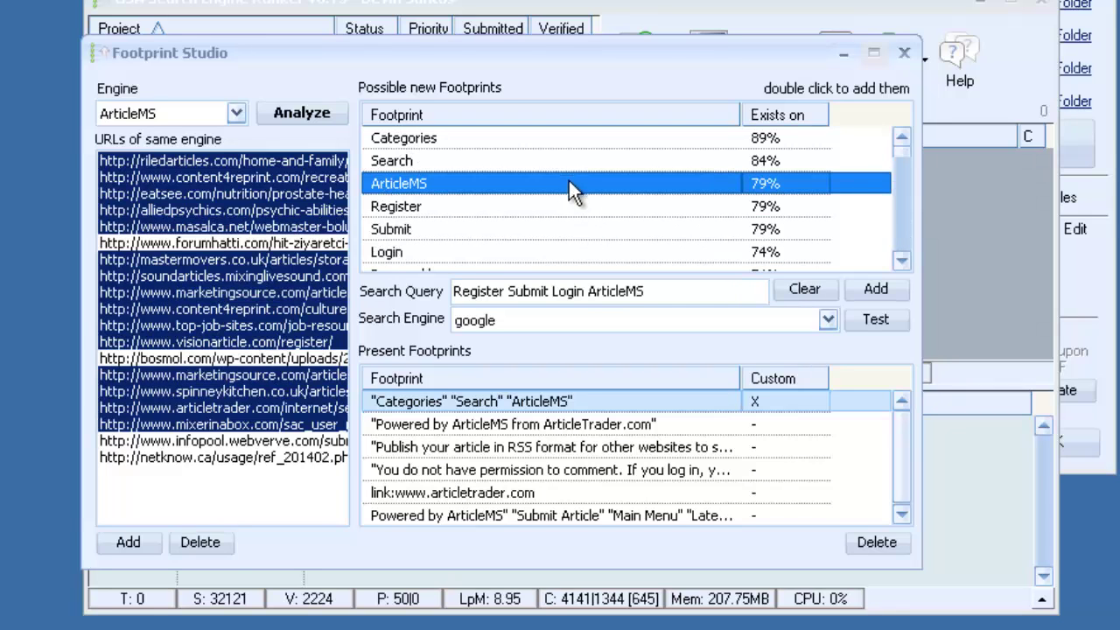
left_click(488, 294)
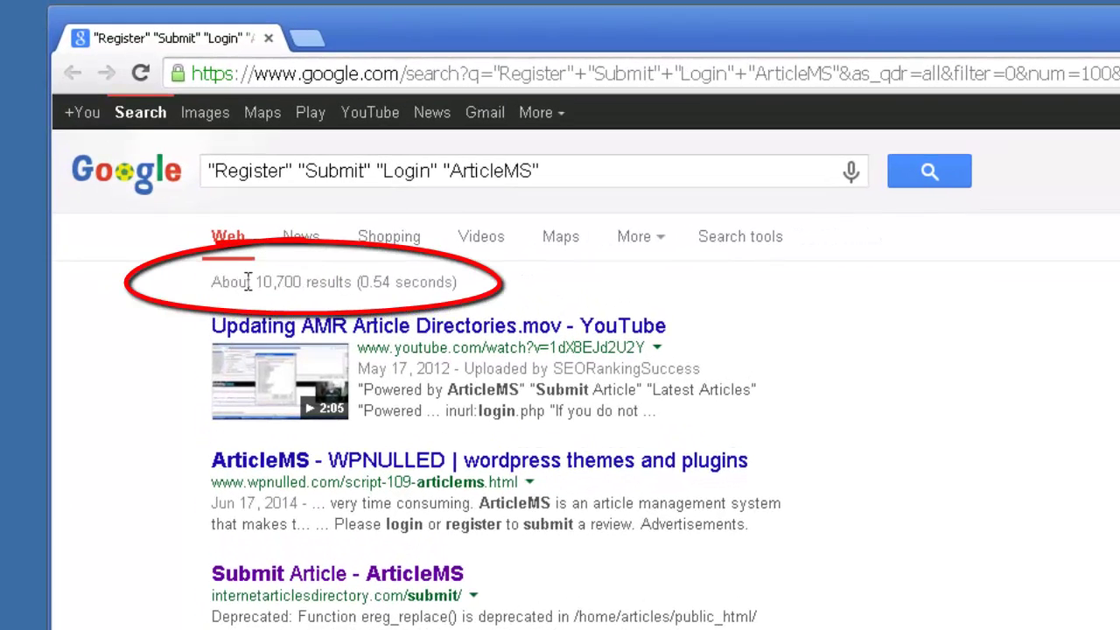
Check the Google result count and look through the results for genuine ArticleMS sites.
left_click_drag(299, 281, 353, 282)
left_click(1048, 427)
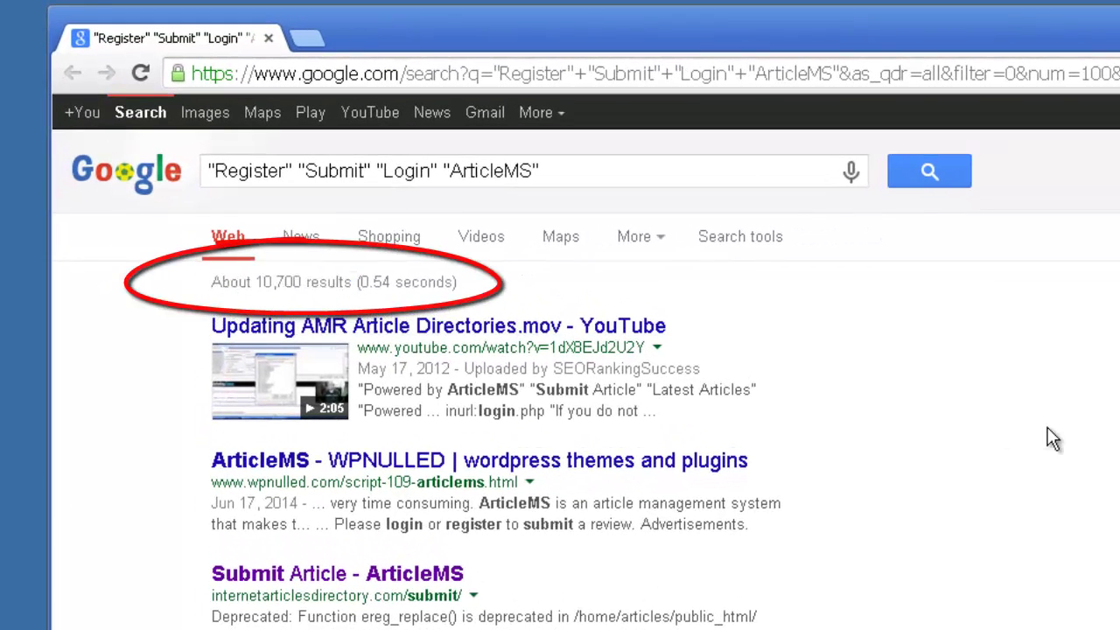
scroll(1014, 429, "down", 1)
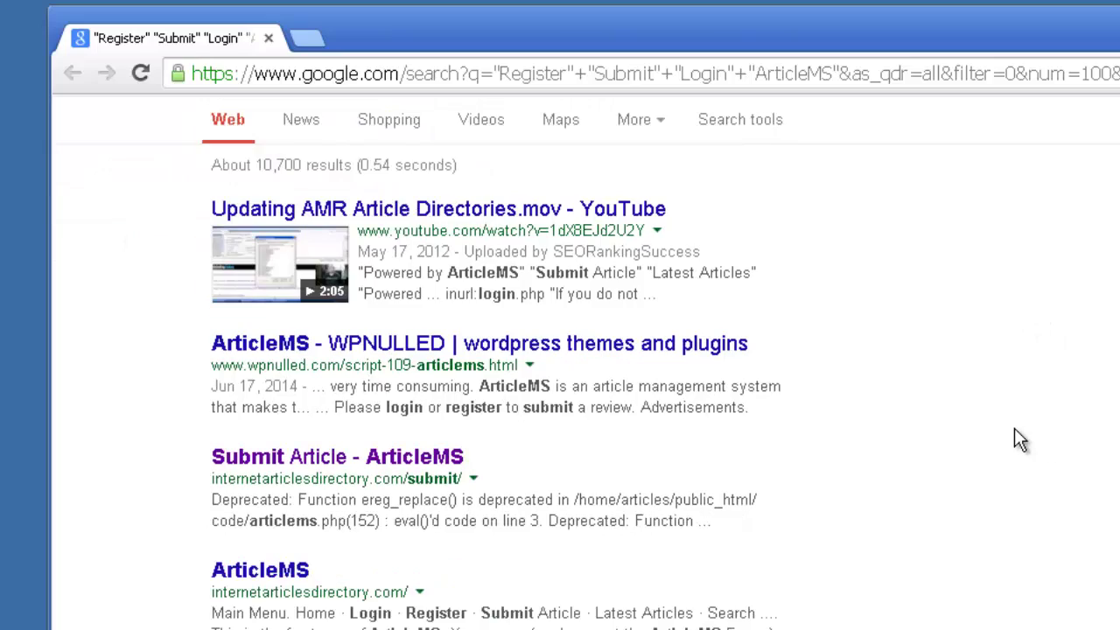
scroll(1014, 429, "down", 3)
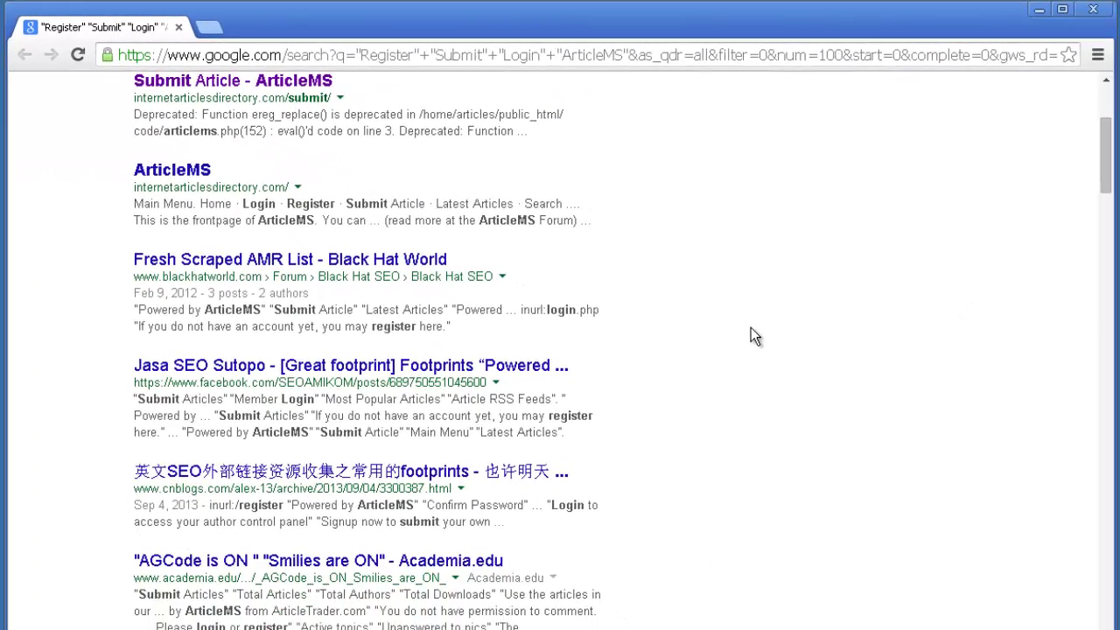
scroll(750, 332, "down", 1)
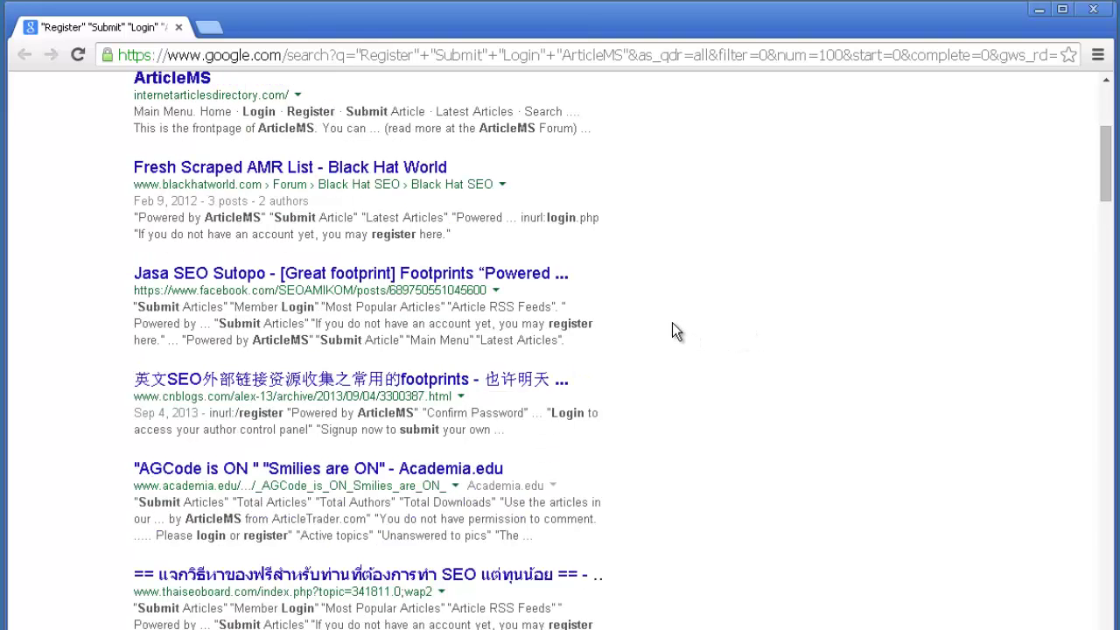
scroll(675, 327, "down", 3)
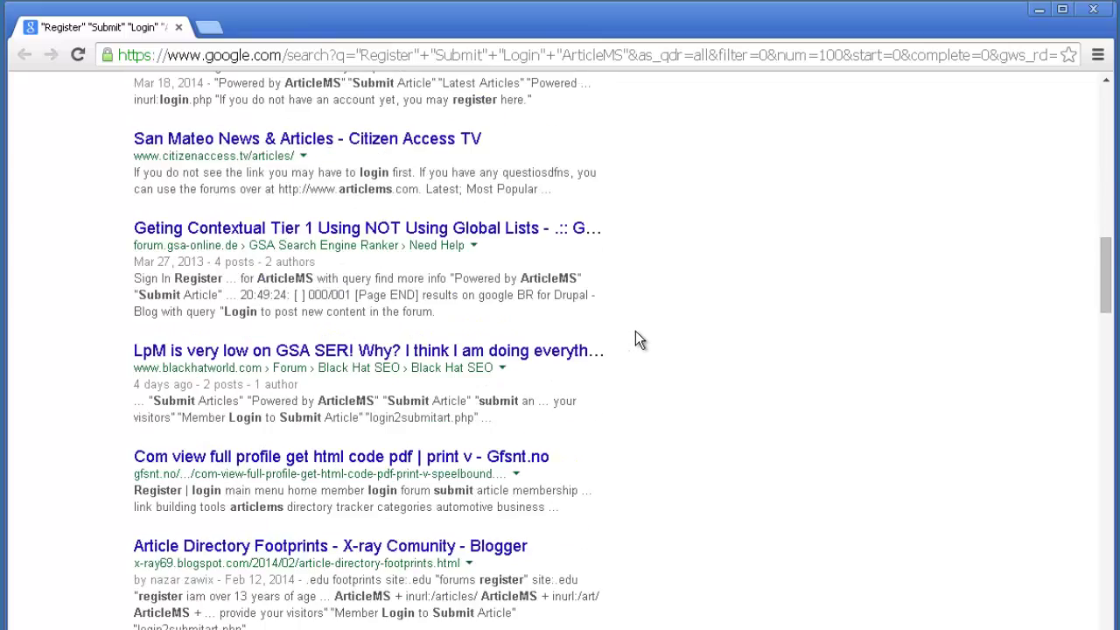
scroll(637, 340, "down", 6)
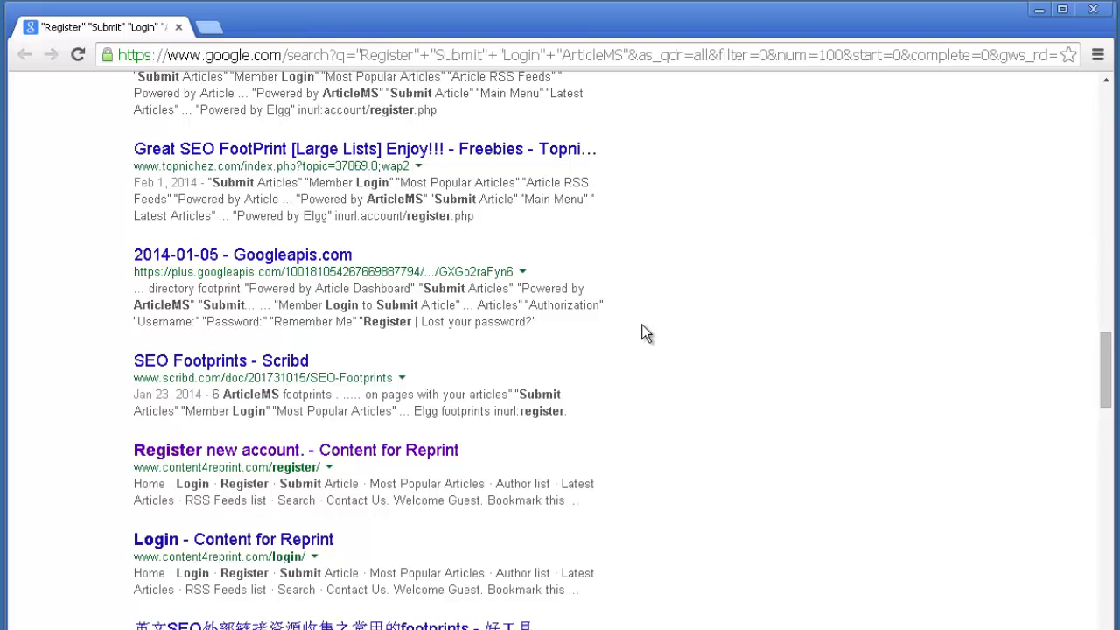
Open the content4reprint.com register result separately, inspect its footer for ArticleMS wording, and close it.
middle_click(438, 449)
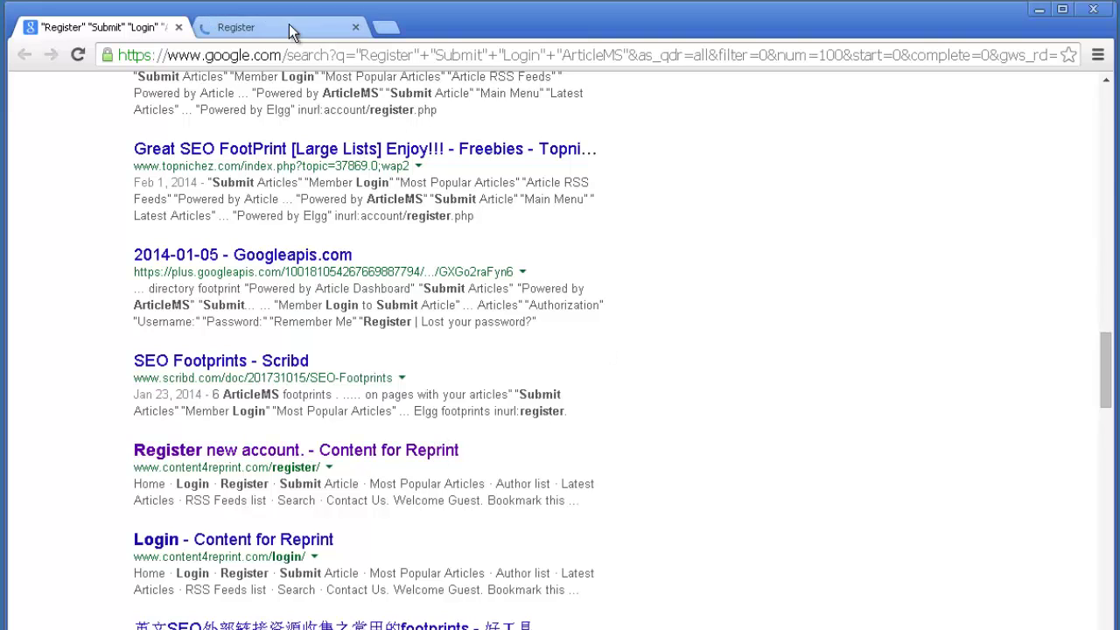
left_click(289, 26)
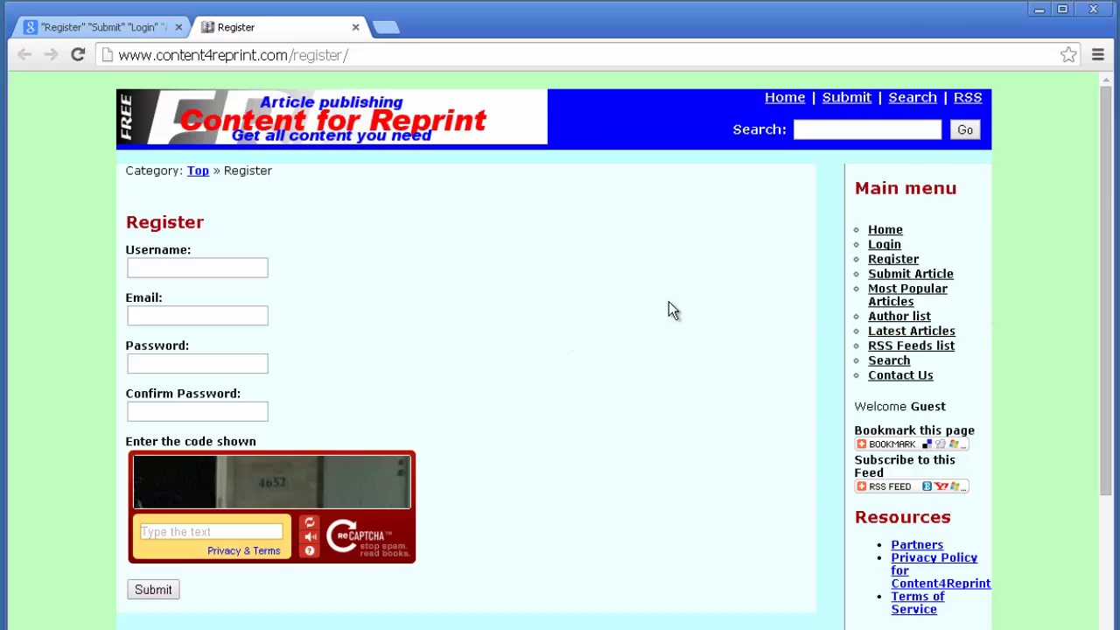
scroll(669, 301, "down", 10)
scroll(646, 299, "down", 8)
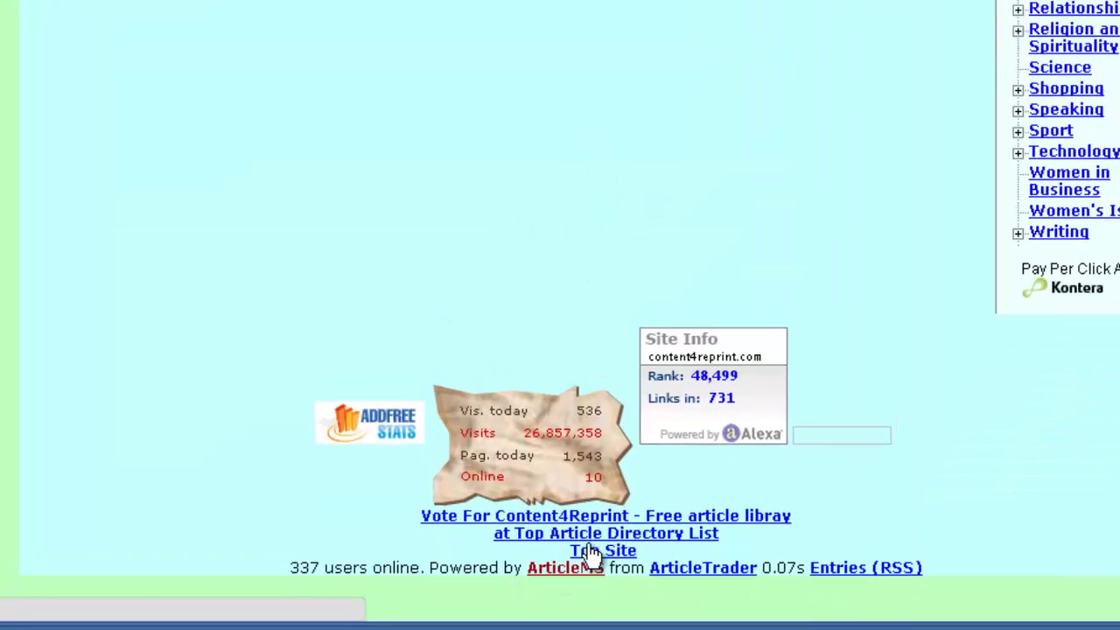
scroll(565, 438, "up", 15)
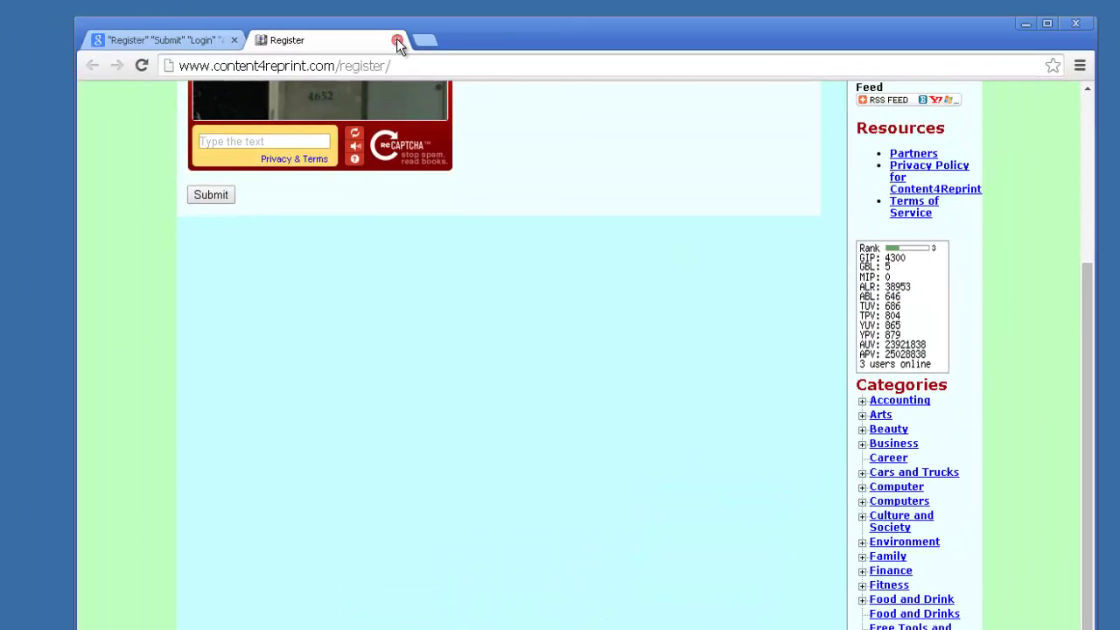
left_click(396, 40)
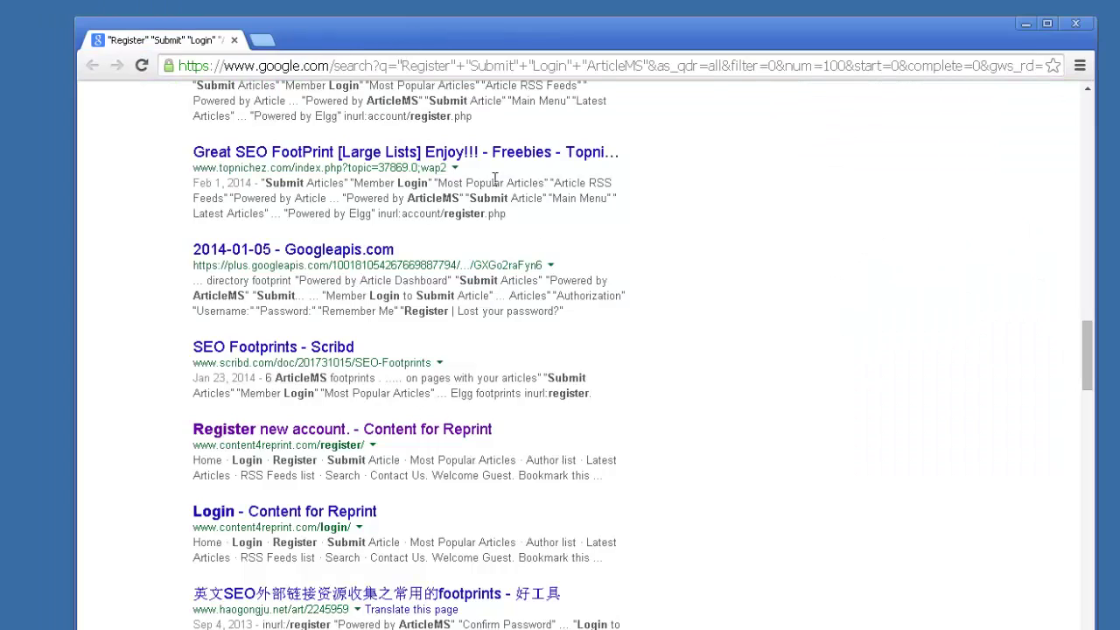
View the HoxieSentinel.com register result separately and close it, then recheck the Google result count and the first results.
scroll(622, 289, "down", 5)
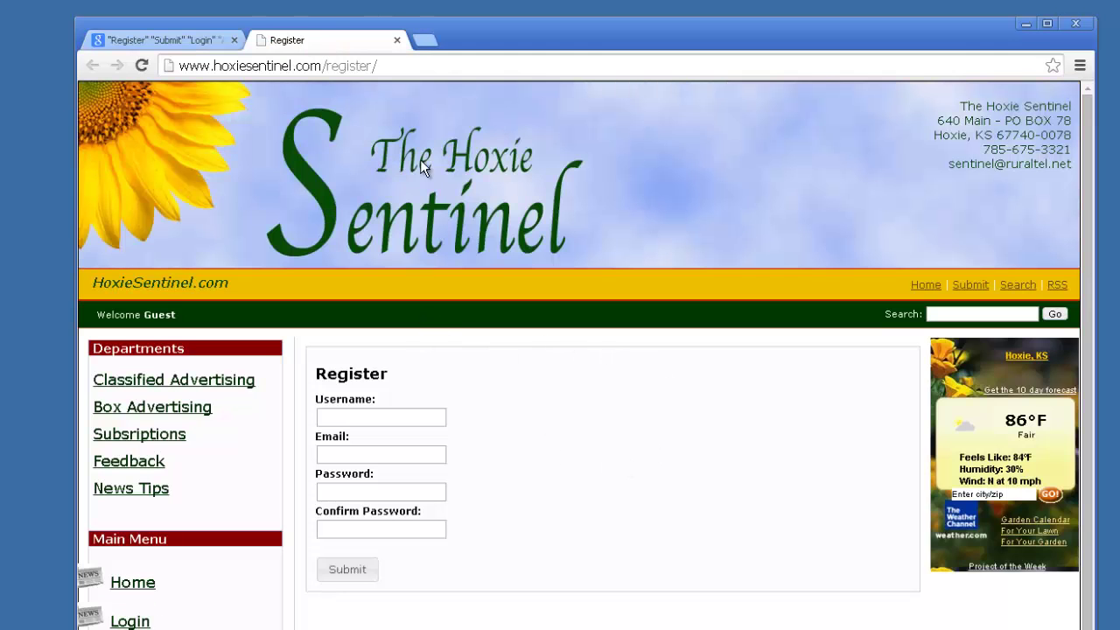
left_click(396, 40)
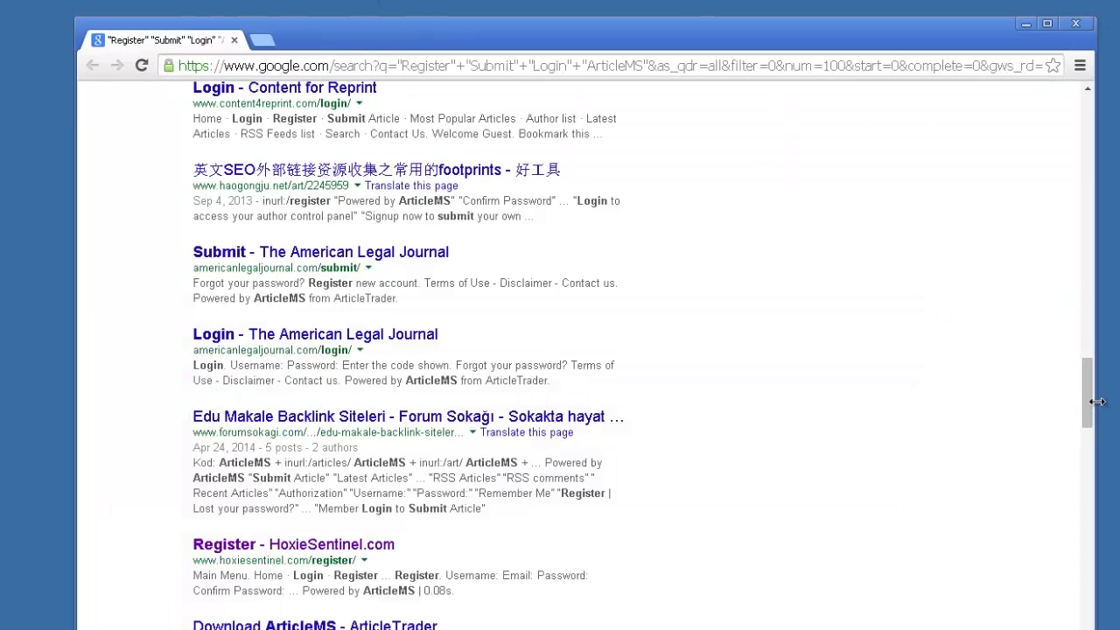
left_click_drag(1088, 400, 1085, 96)
left_click_drag(226, 216, 254, 216)
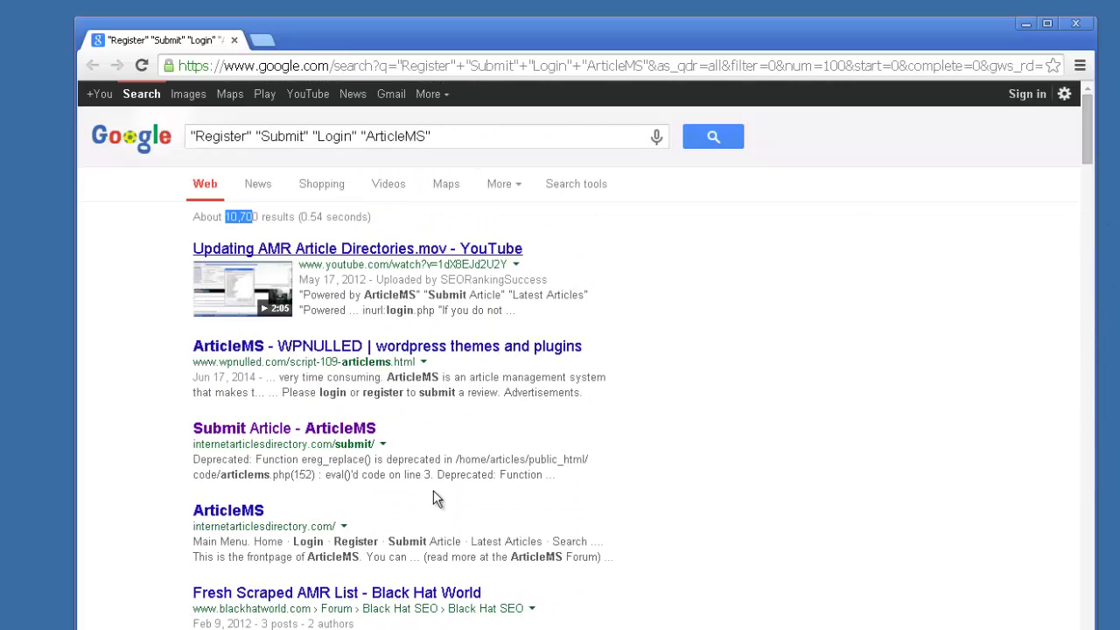
left_click(742, 415)
scroll(759, 403, "down", 4)
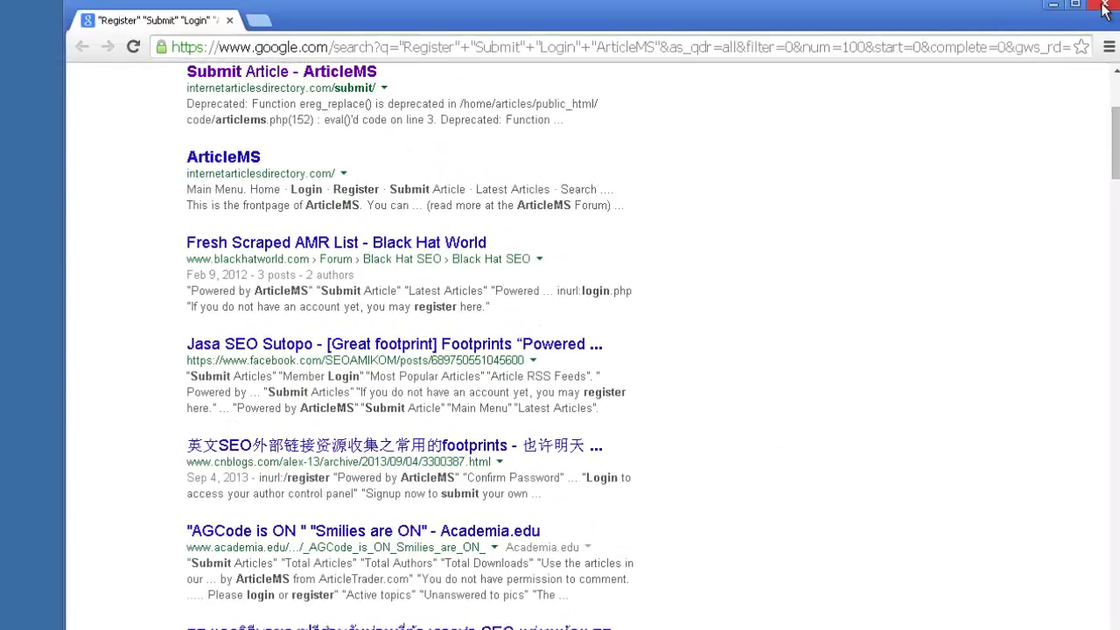
Close the Google results and add the query "Register" "Submit" "Login" "ArticleMS" to the present footprints.
left_click(1102, 11)
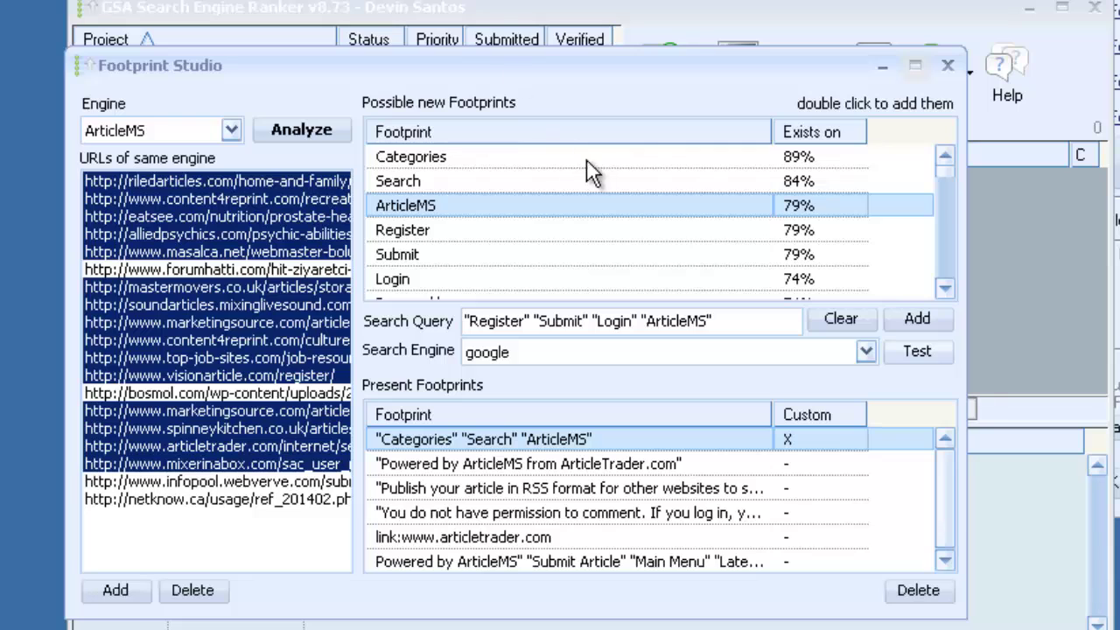
left_click(928, 320)
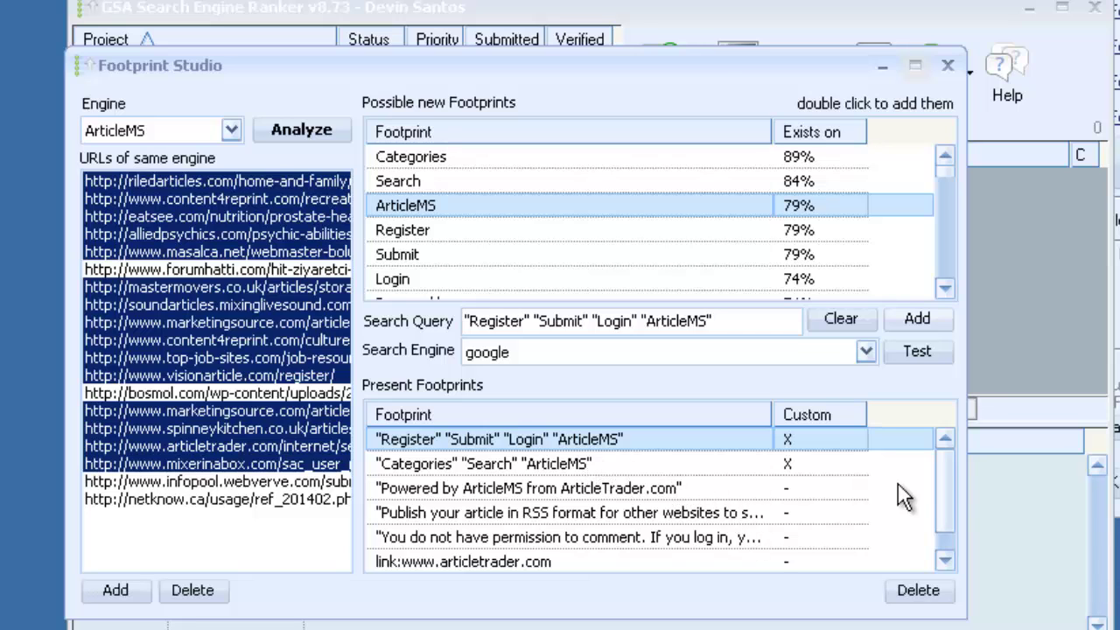
left_click_drag(944, 483, 958, 444)
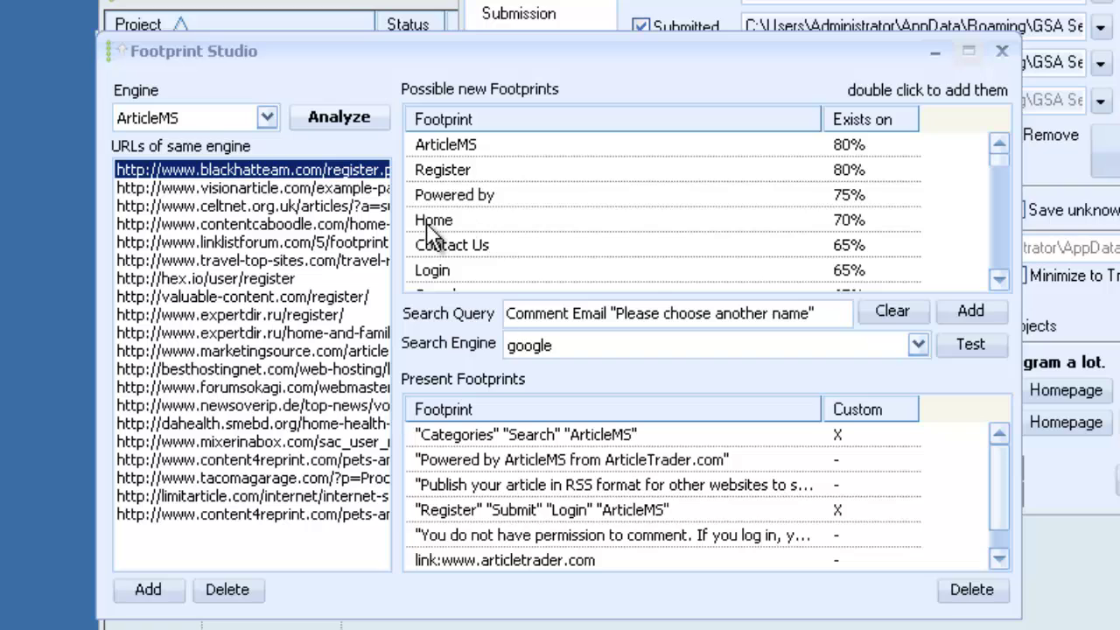
Switch the footprint engine from ArticleMS to Joomla - Blog.
left_click(243, 119)
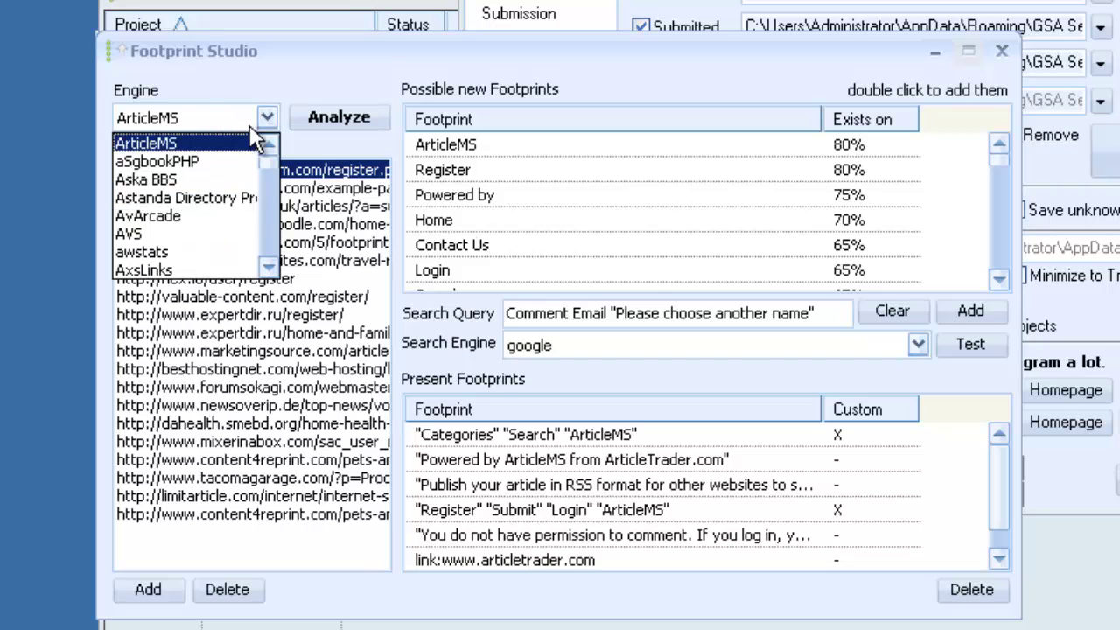
left_click_drag(269, 162, 266, 197)
left_click(180, 178)
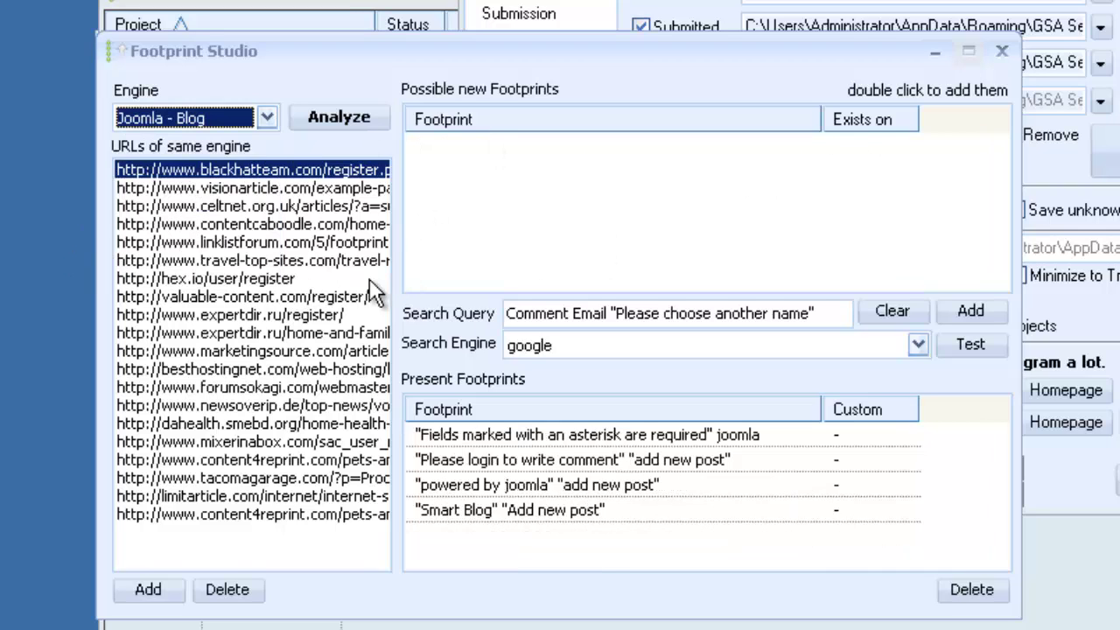
Select all the ArticleMS URLs remaining in the same-engine list and delete them.
left_click_drag(210, 203, 220, 560)
left_click(229, 591)
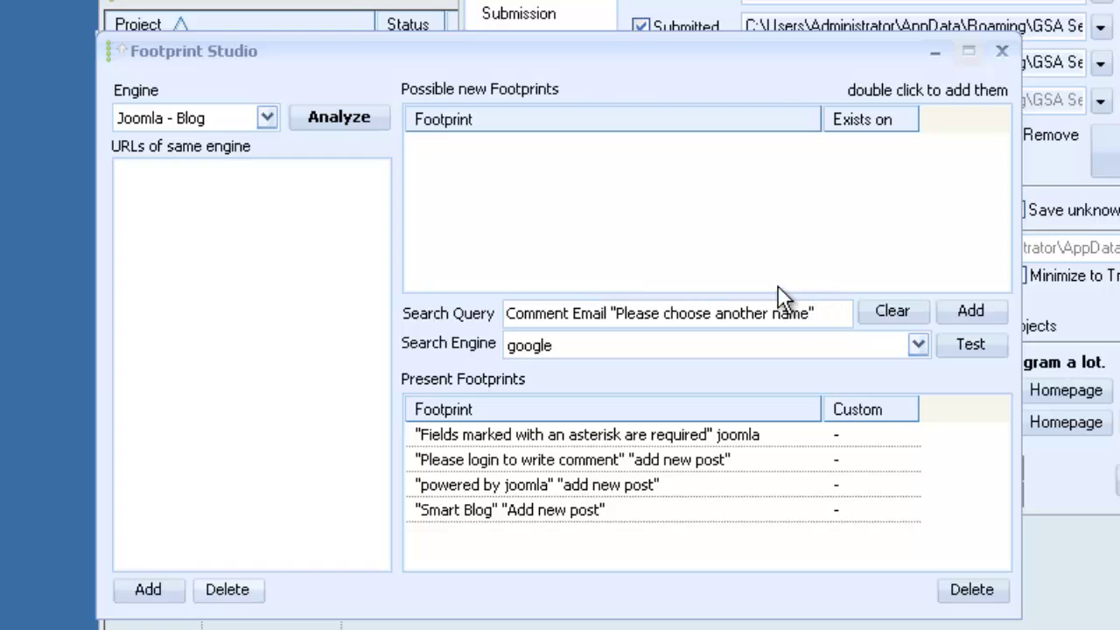
left_click(968, 347)
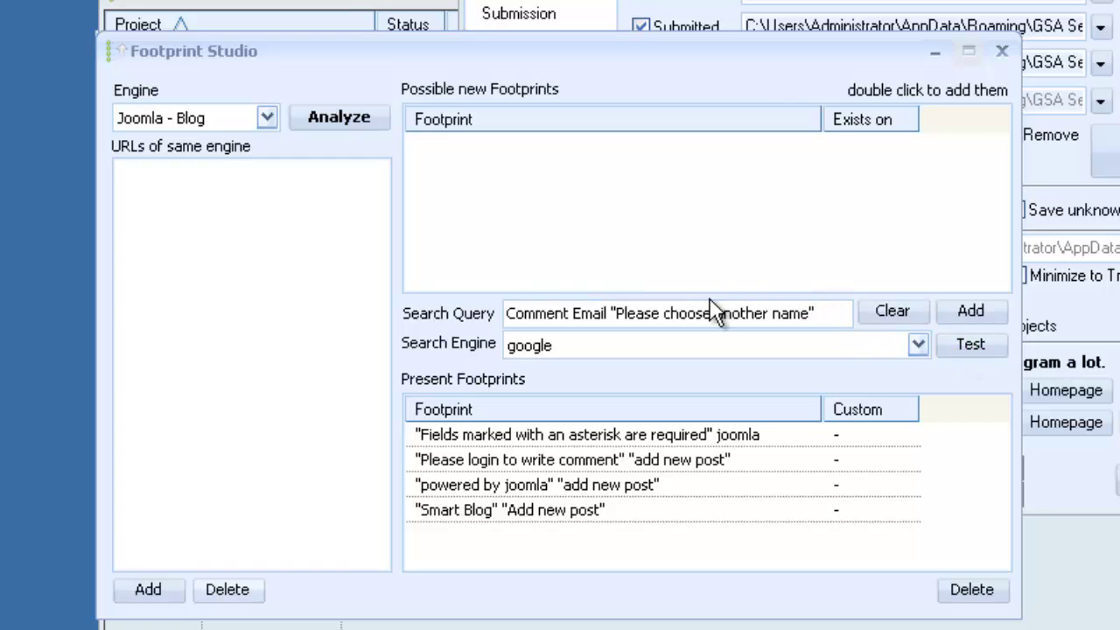